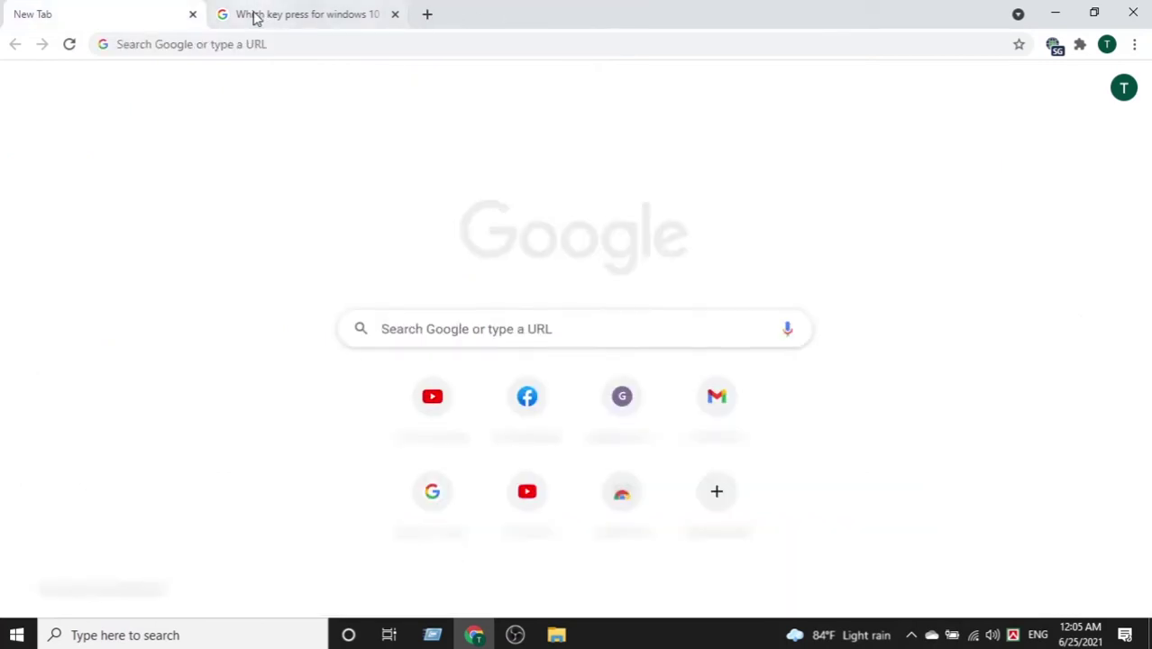
Search Google for "windows 10 free download" and open Microsoft's Windows 10 disc image download page
click(382, 330)
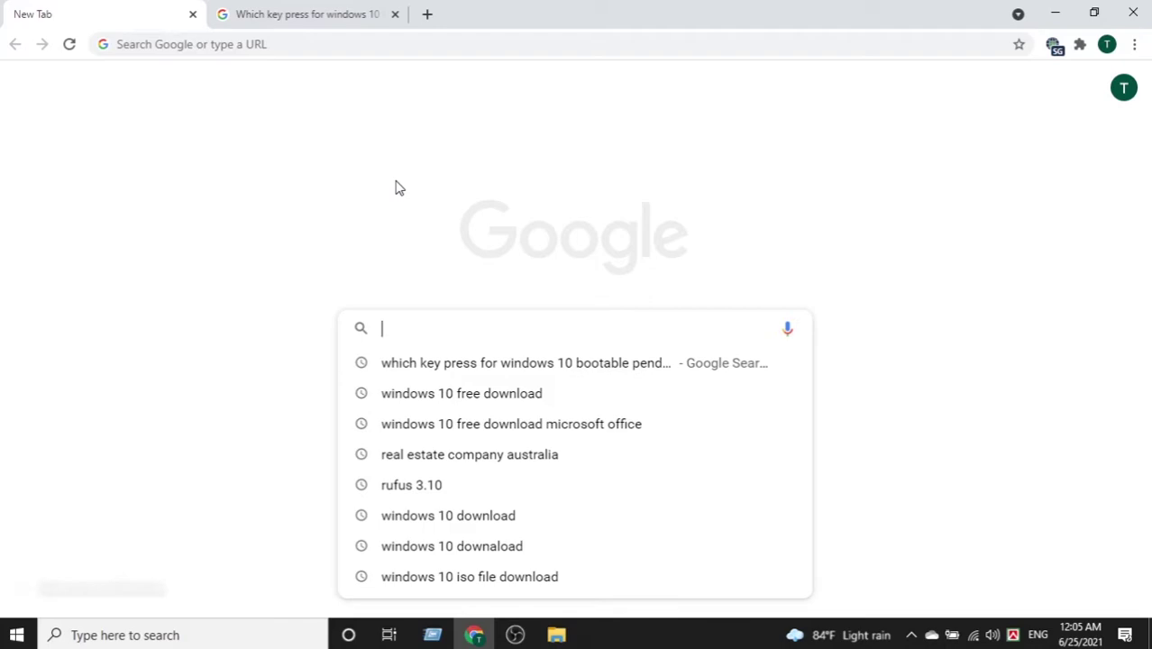
text(windows)
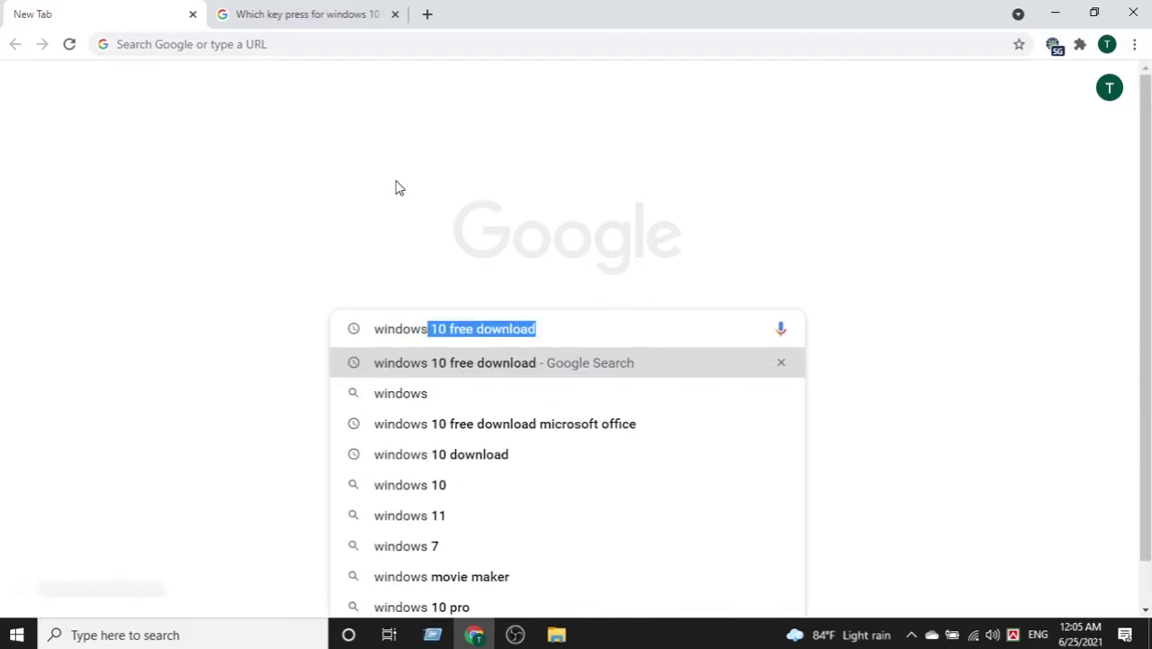
key(Return)
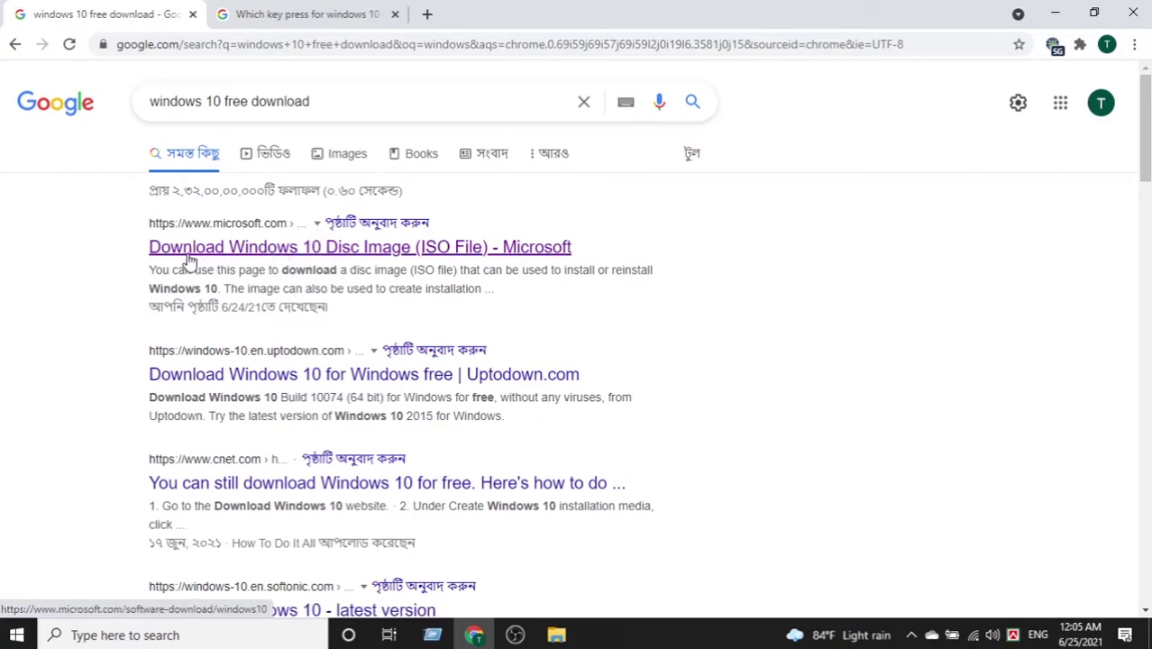
click(373, 256)
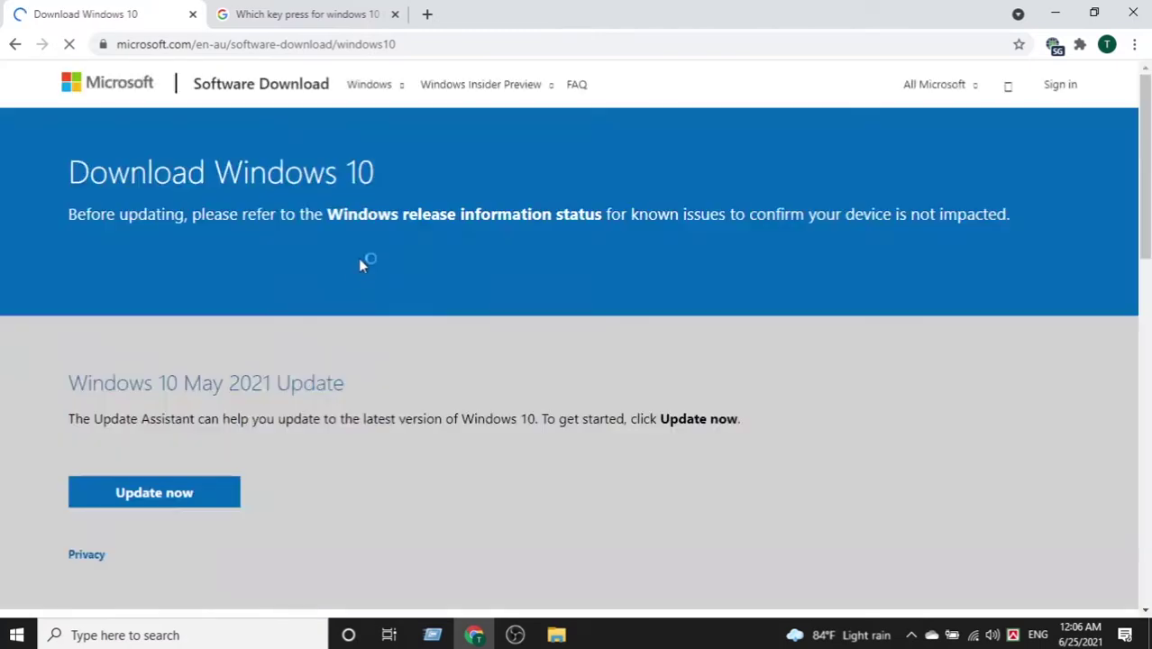
Download the Windows 10 media creation tool from the Create Windows 10 installation media section and launch it
scroll(221, 415, down, 4)
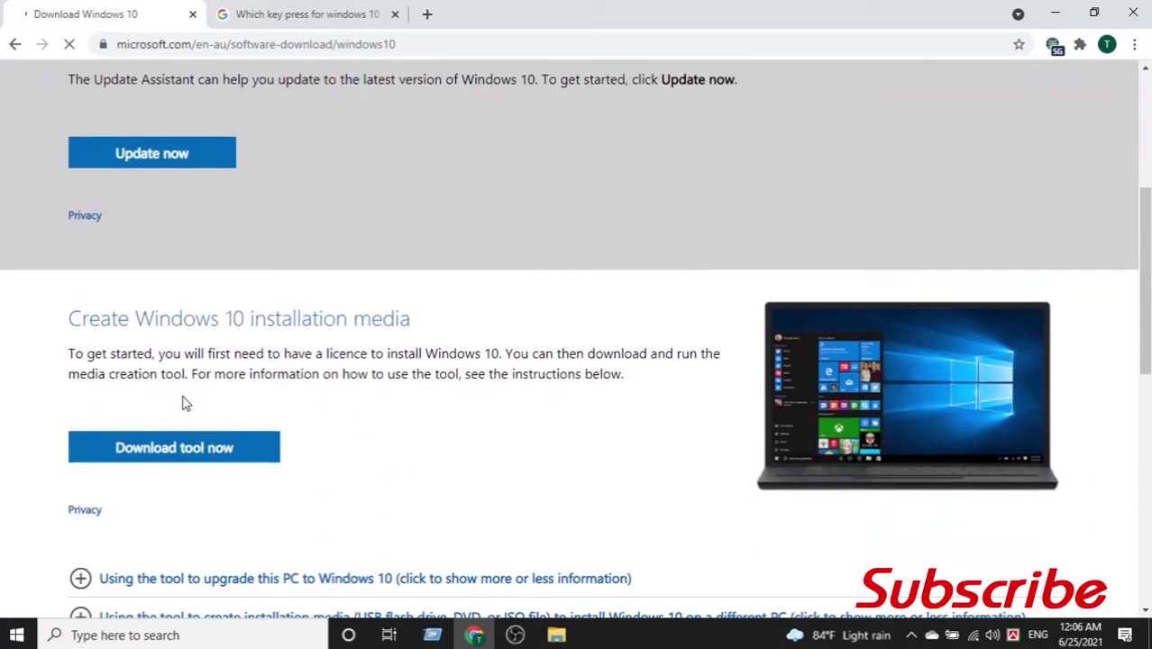
scroll(180, 297, up, 2)
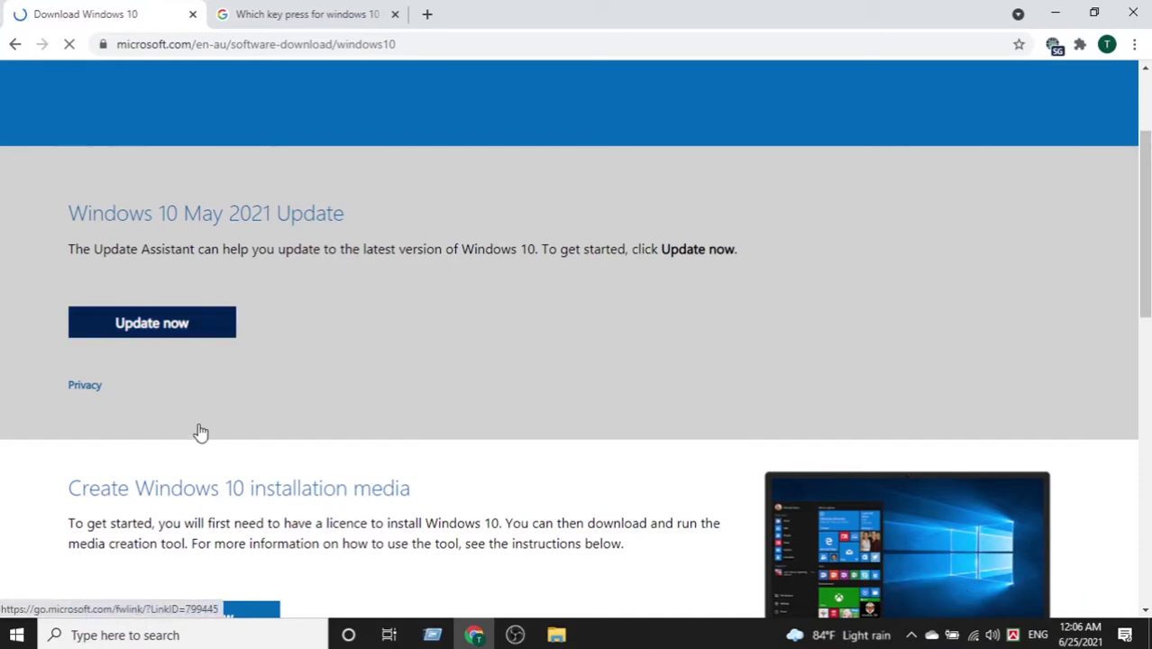
scroll(196, 431, down, 3)
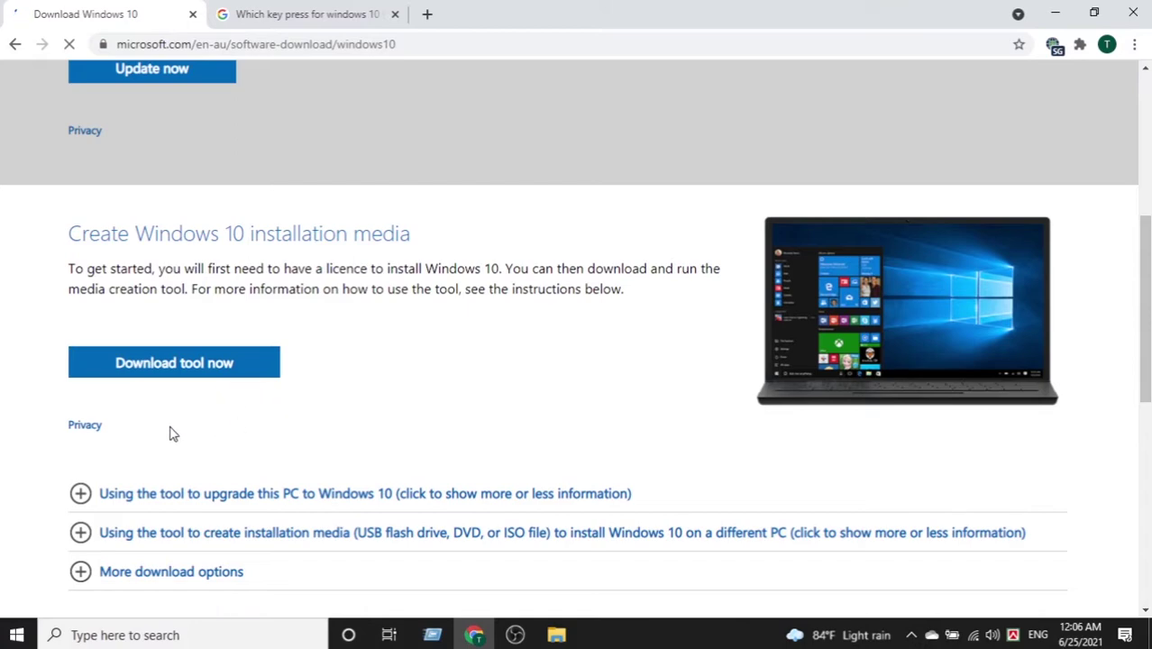
click(154, 369)
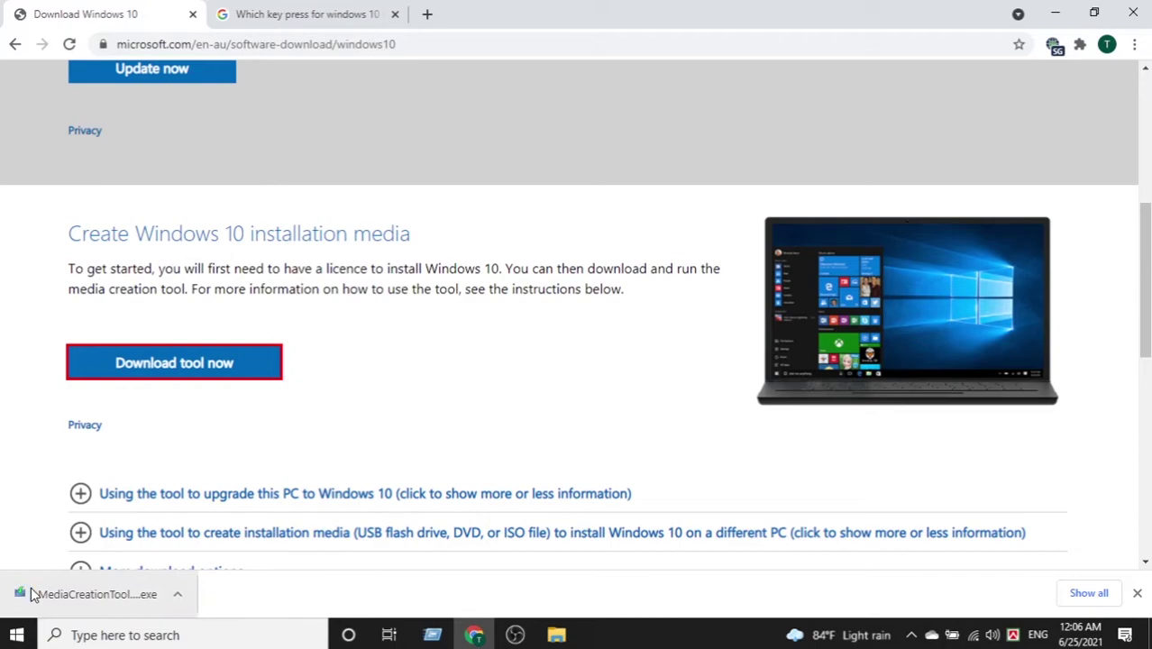
click(30, 584)
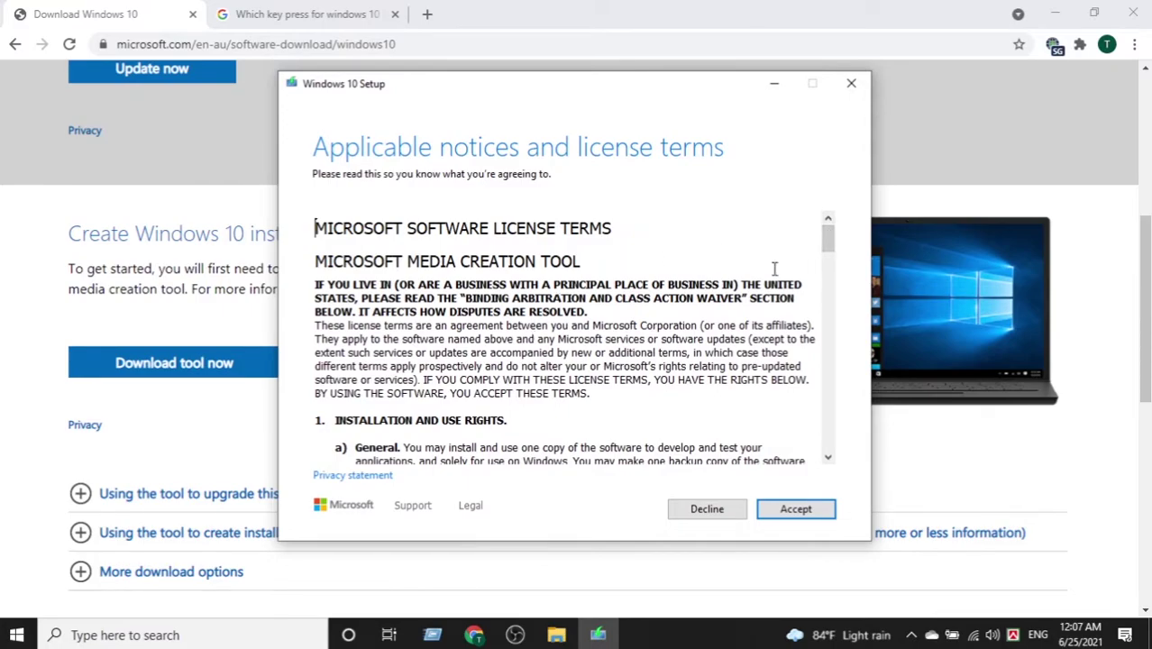
Accept the license terms and choose to create installation media (USB flash drive, DVD, or ISO file) for another PC
drag(826, 242, 863, 461)
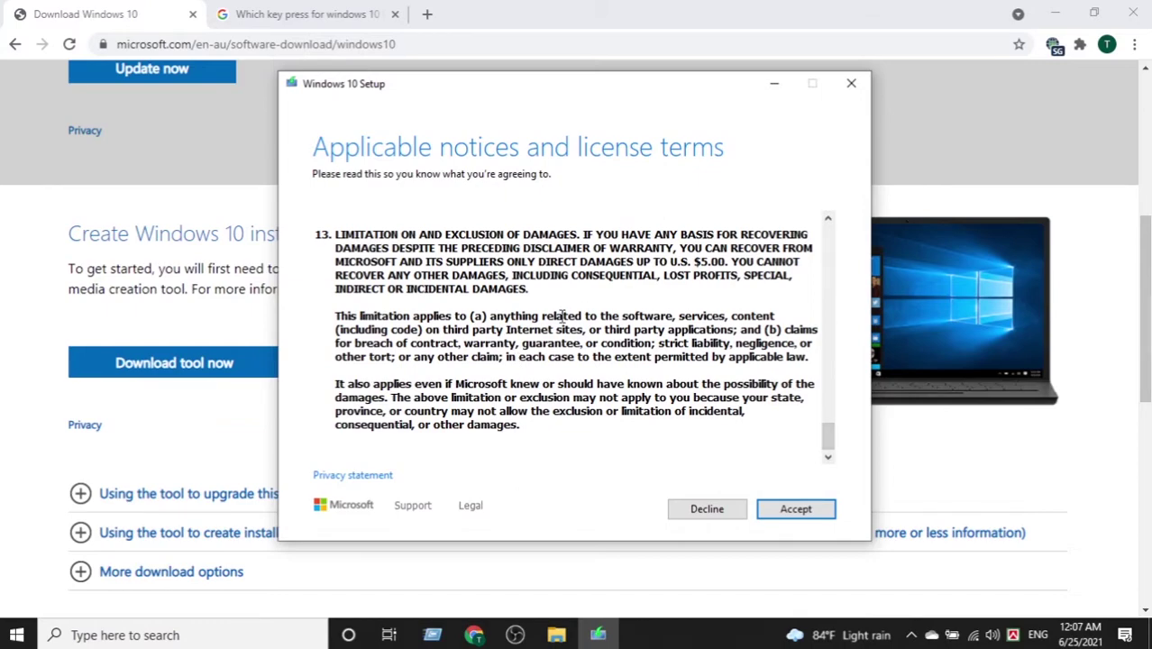
scroll(577, 309, up, 2)
scroll(595, 301, down, 2)
click(793, 510)
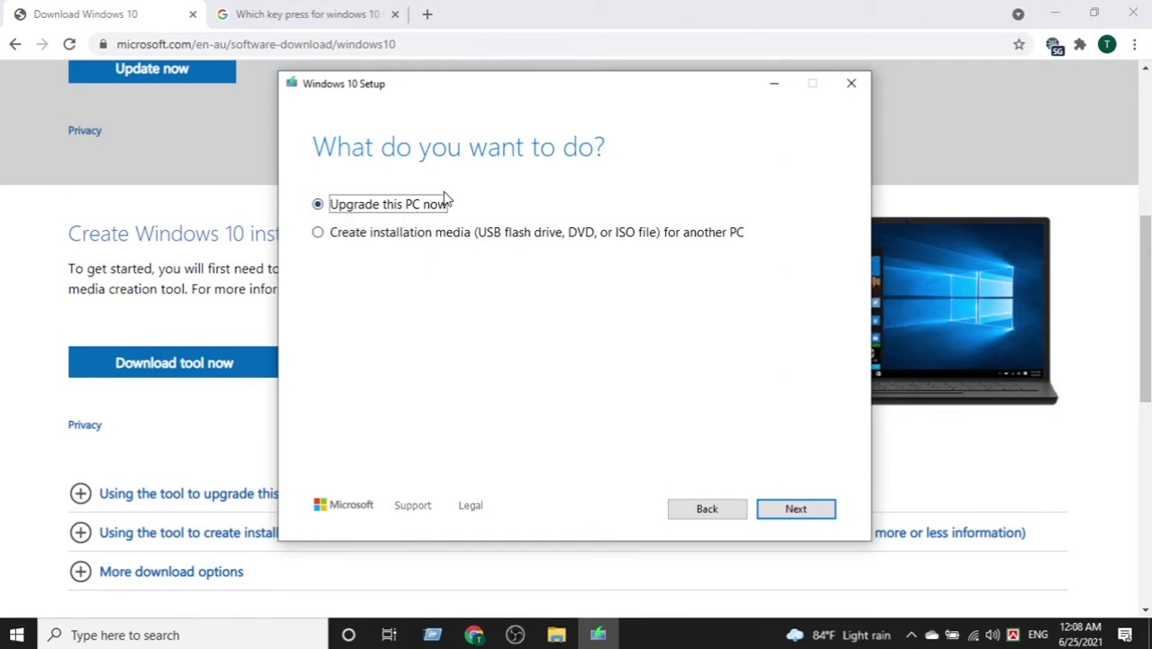
click(317, 235)
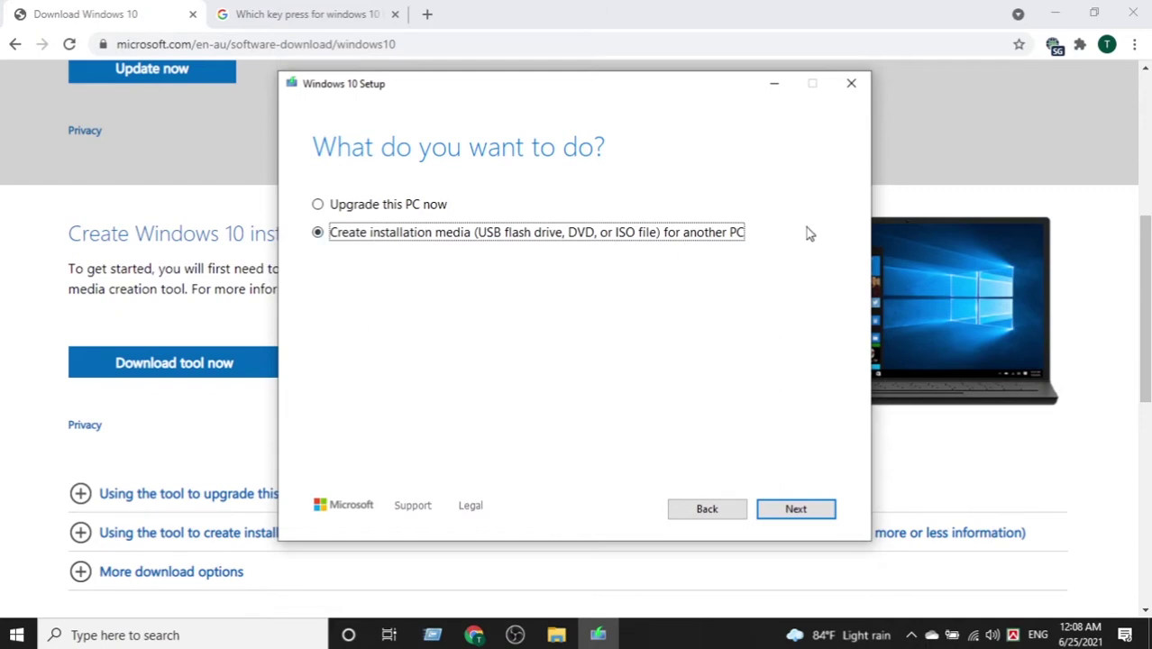
click(809, 511)
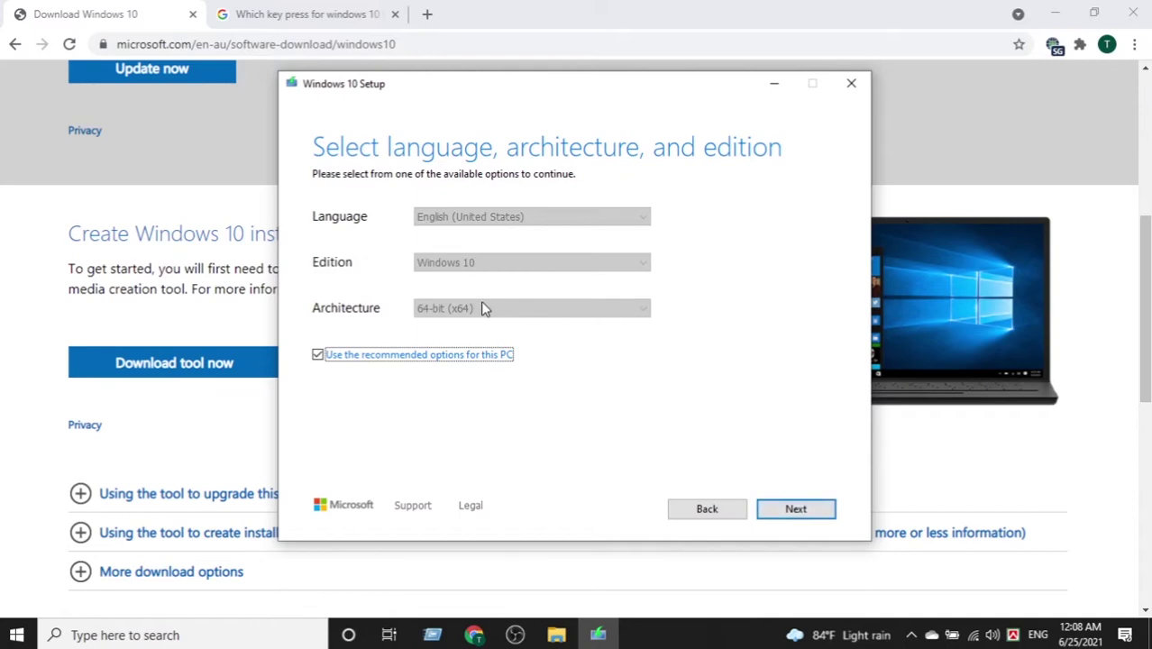
Examine the available architectures, editions and languages with the recommended options temporarily switched off
click(318, 355)
click(550, 311)
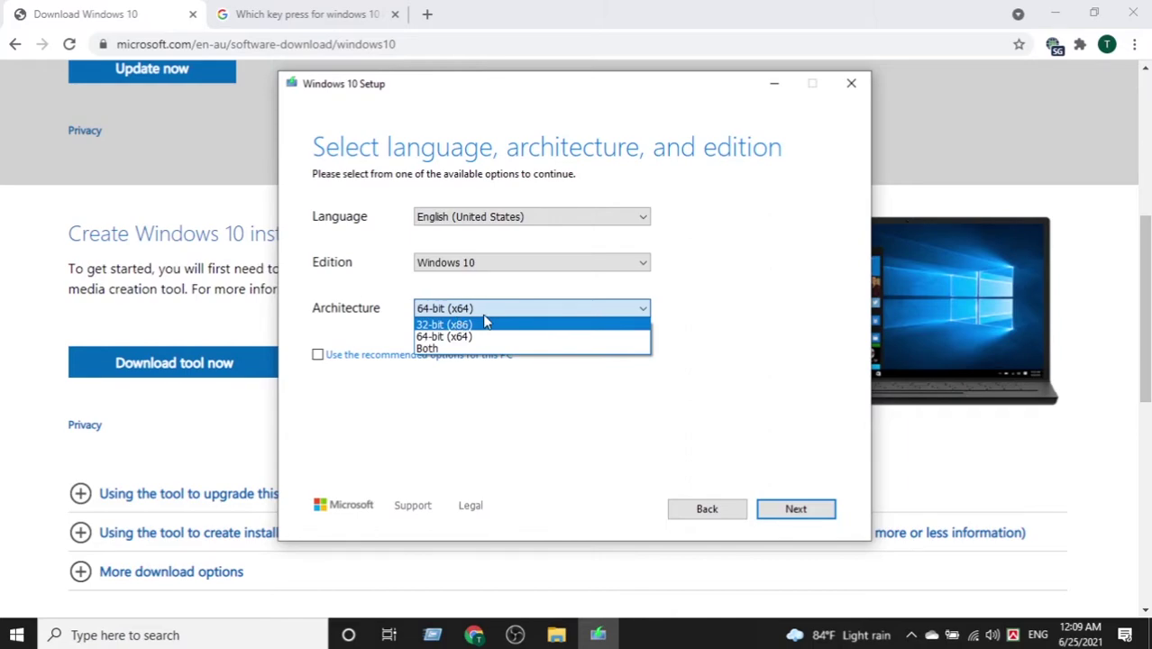
click(506, 361)
click(497, 263)
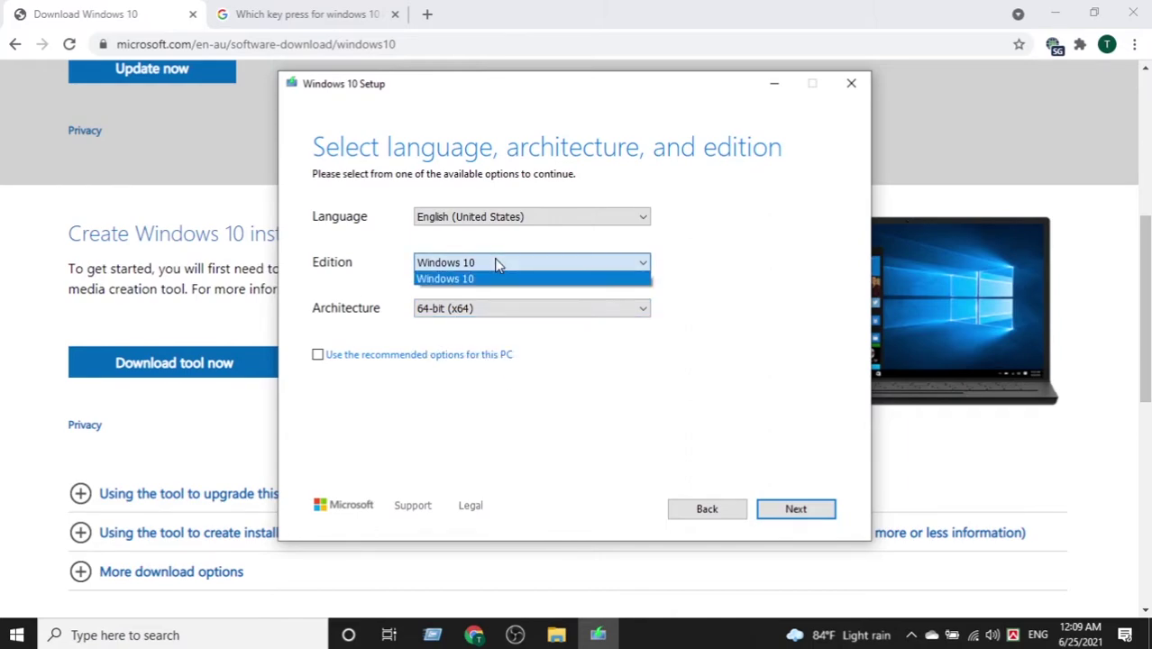
click(497, 264)
click(491, 223)
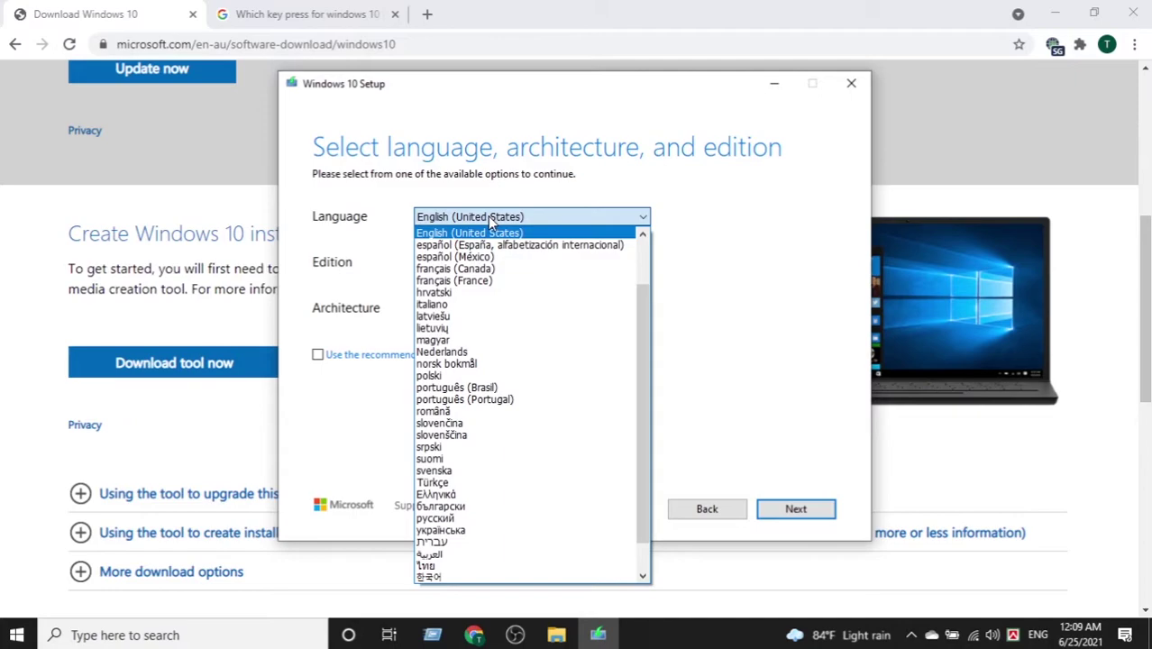
click(476, 229)
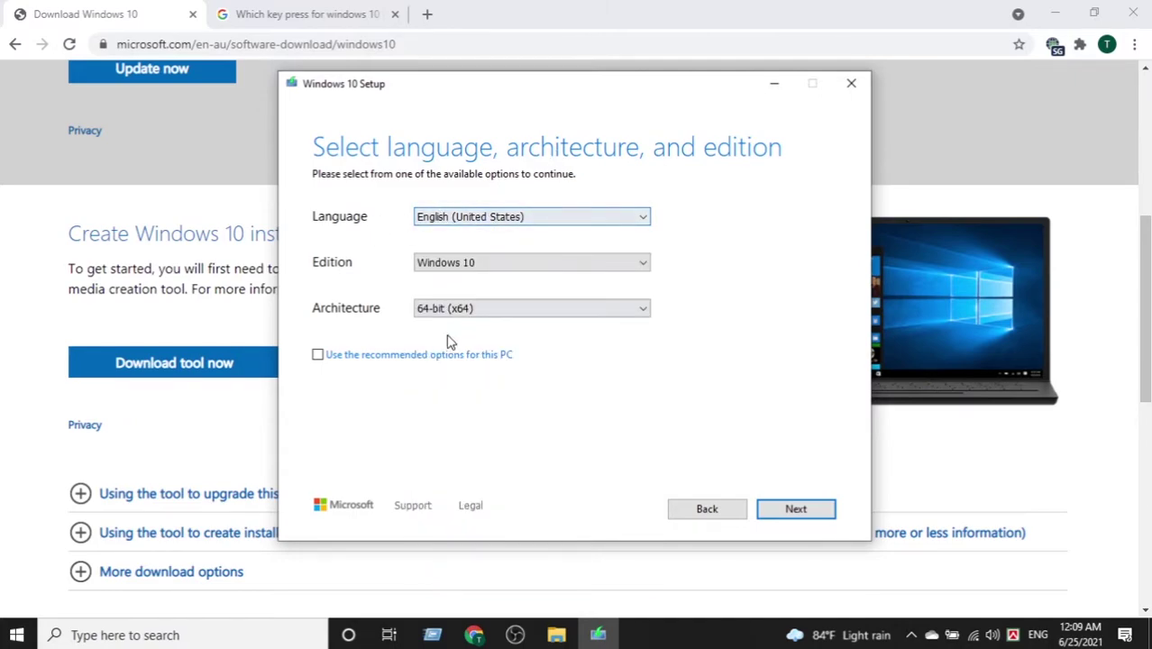
click(494, 314)
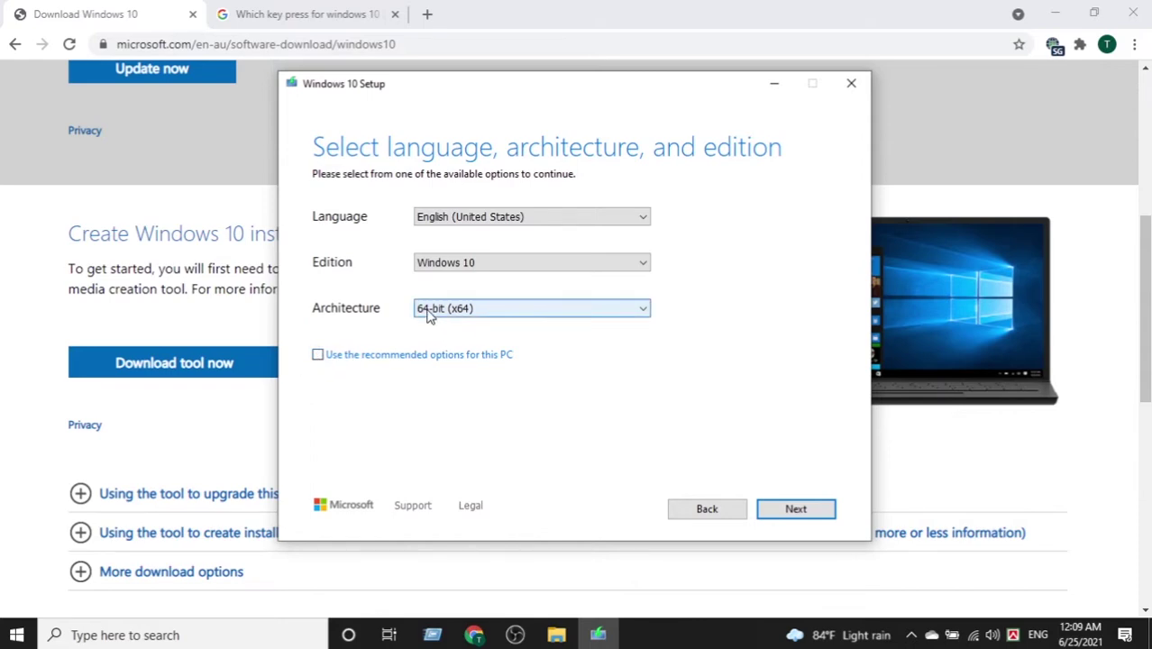
click(485, 309)
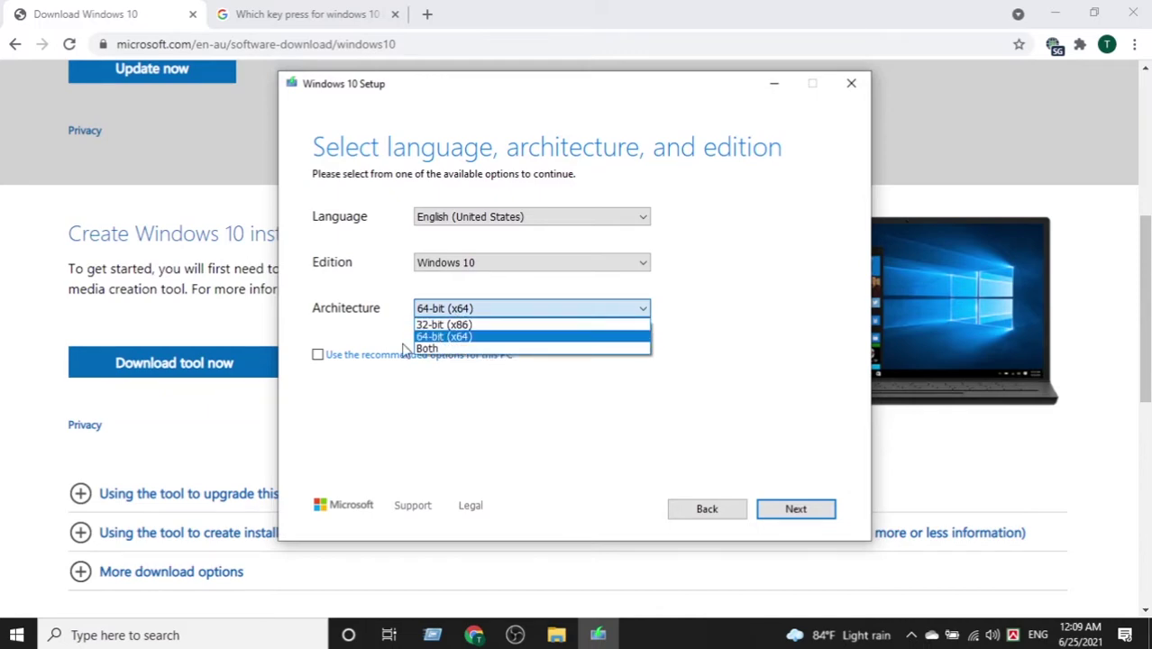
click(356, 383)
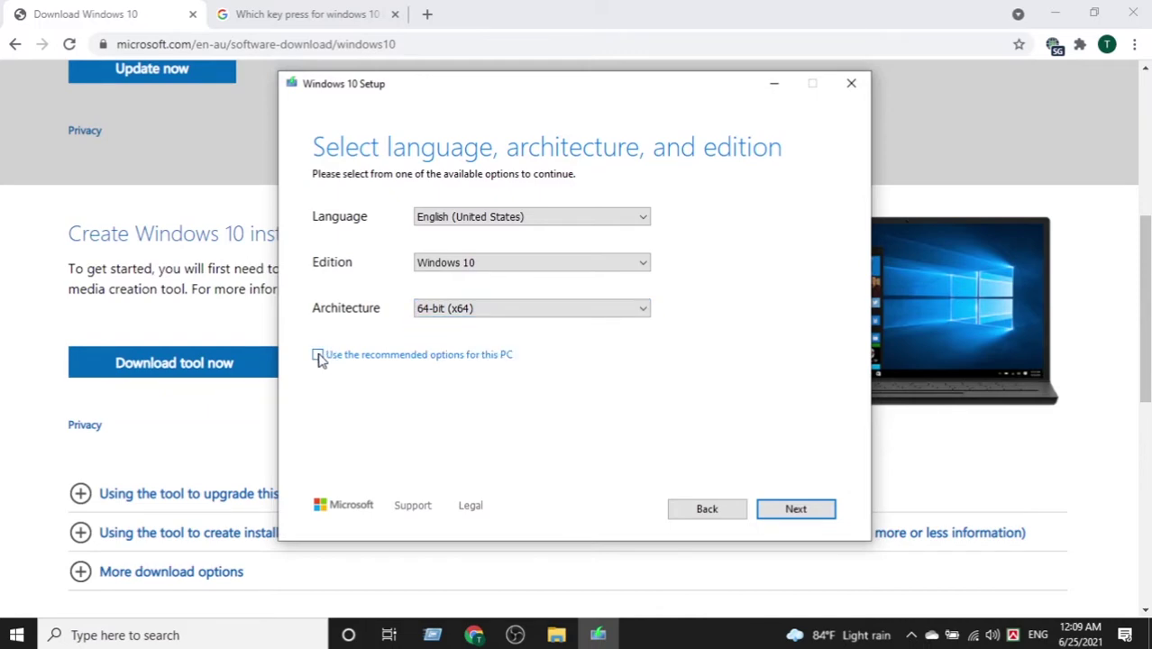
click(319, 354)
Accept the recommended language, edition and architecture, and choose ISO file as the media to use
click(796, 510)
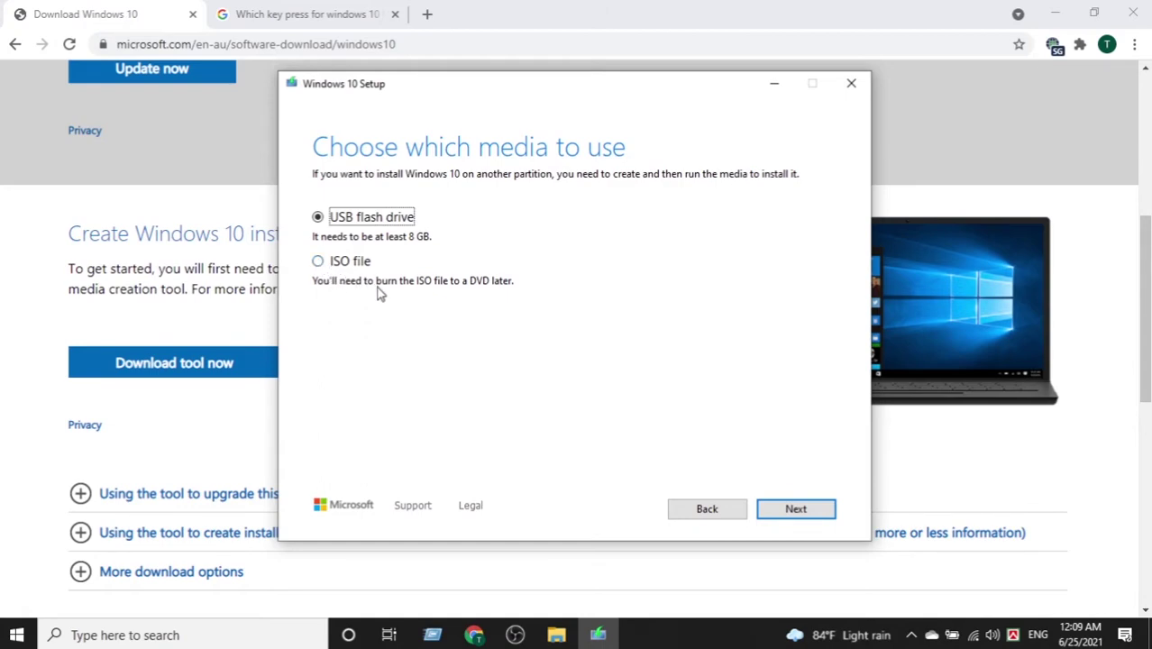
click(319, 263)
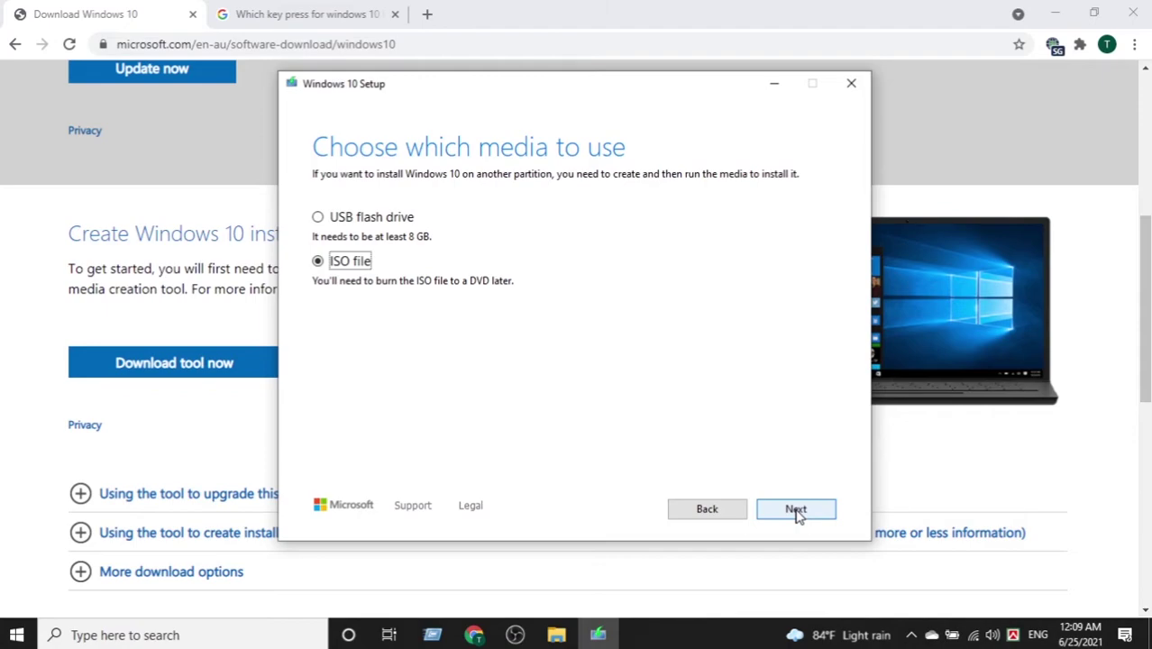
click(796, 511)
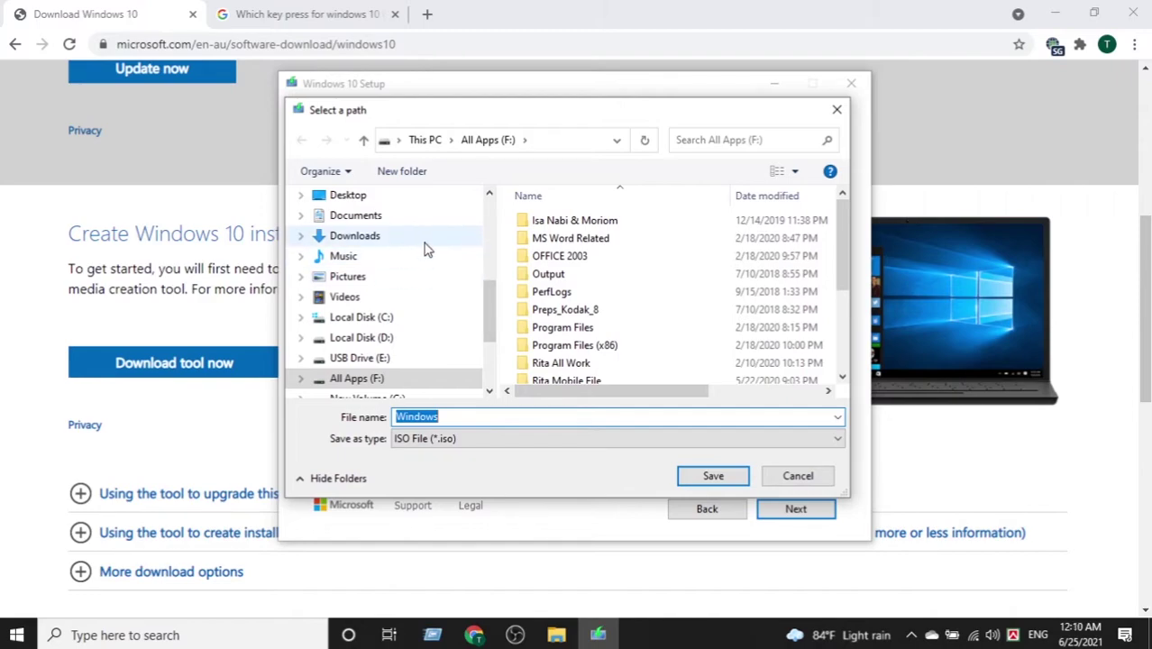
Save the ISO file under the name Windows on New Volume (G:) to start the Windows 10 download
scroll(441, 298, down, 1)
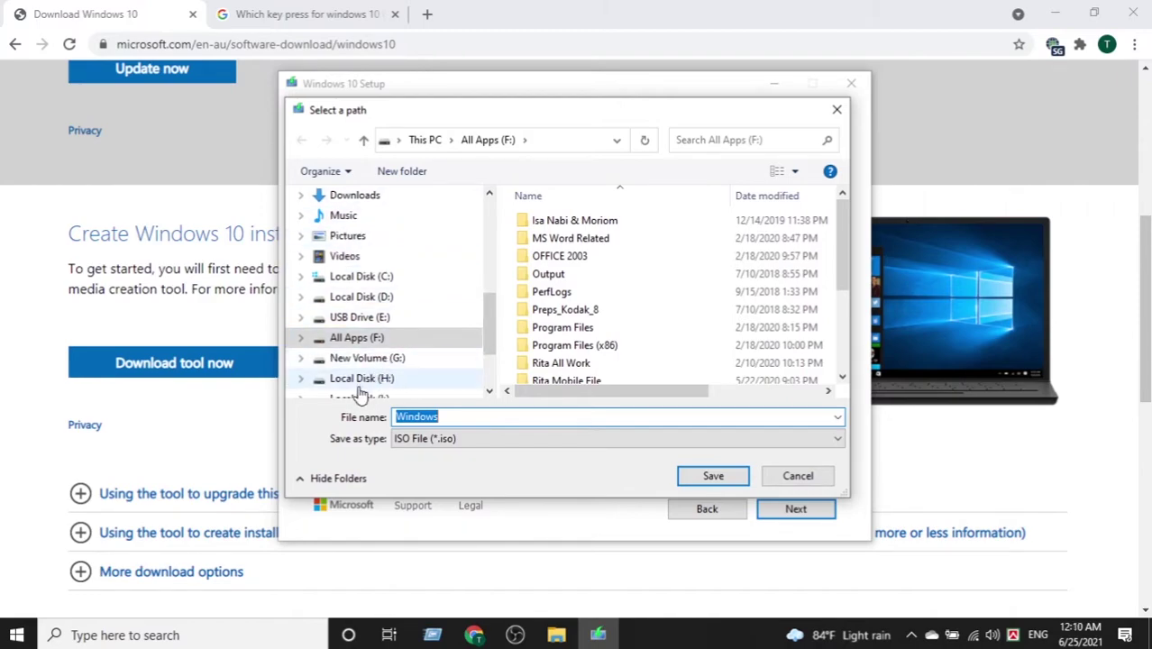
scroll(529, 369, down, 3)
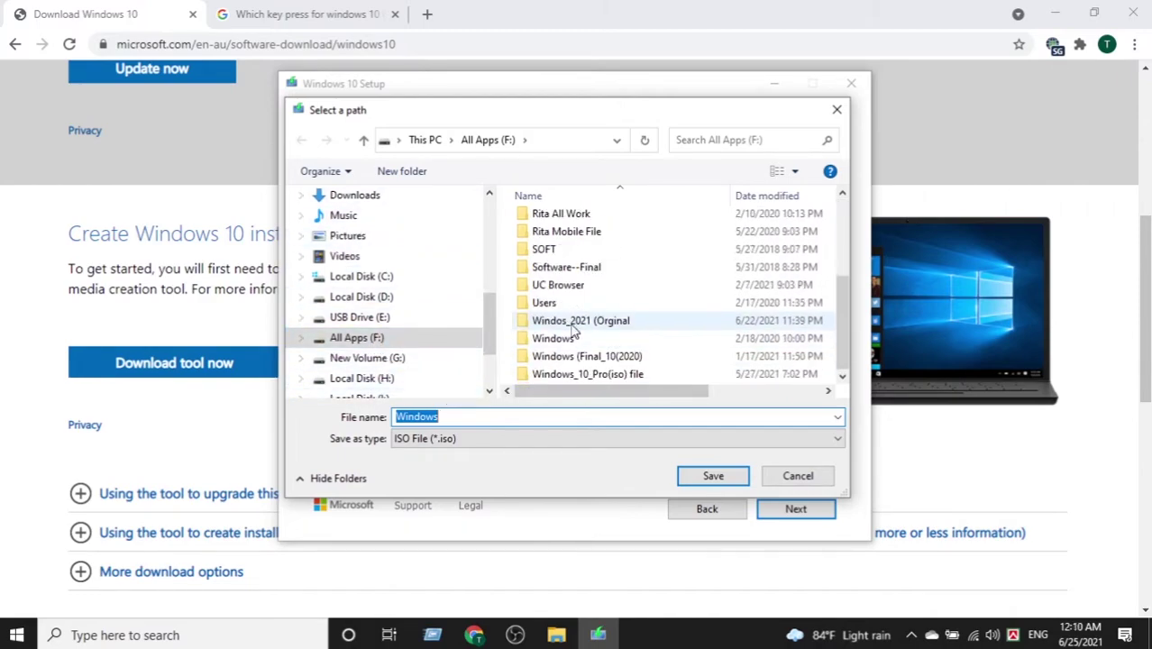
click(377, 360)
click(712, 474)
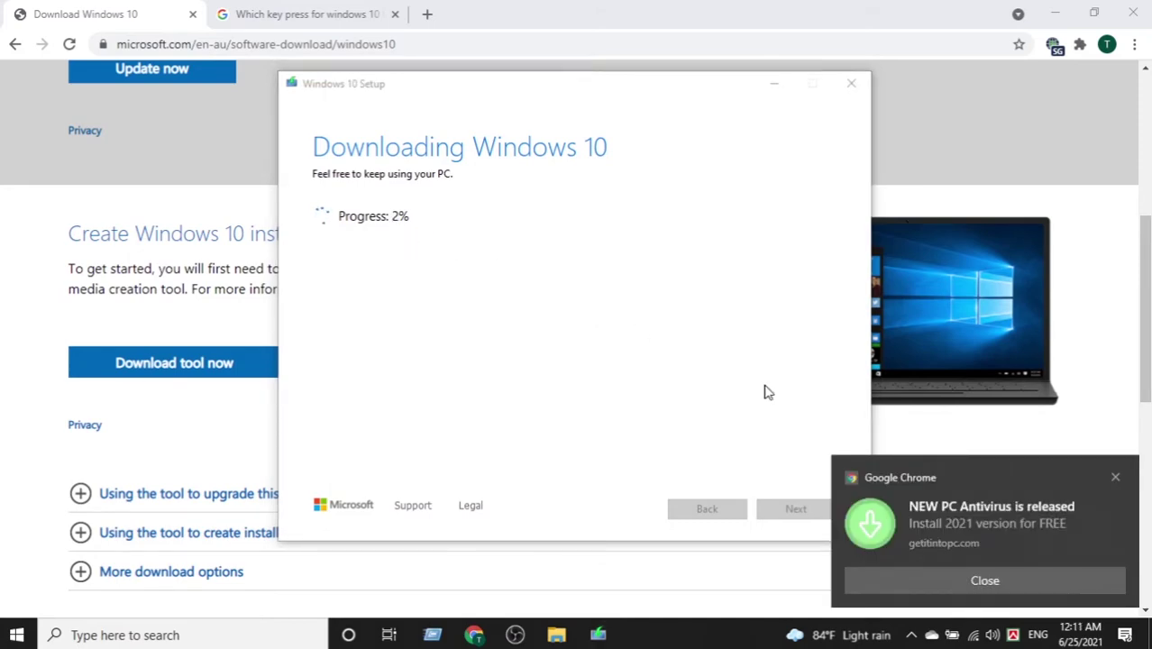
Dismiss the two antivirus advertisement notifications and minimize the Windows 10 Setup window
click(1114, 480)
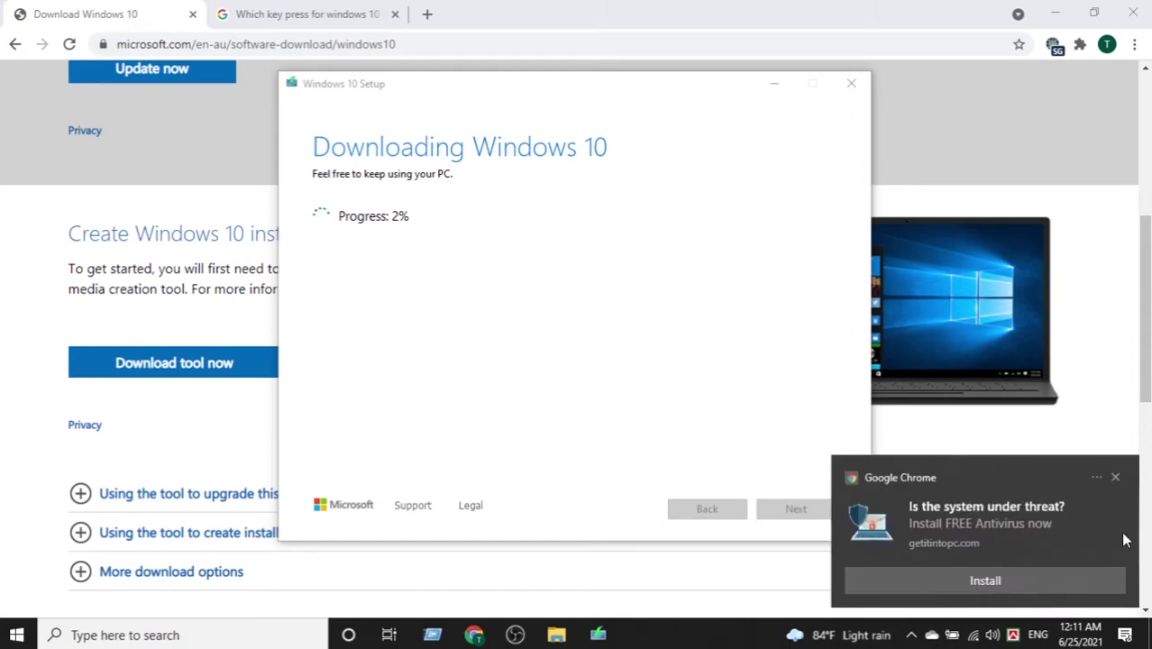
click(1114, 476)
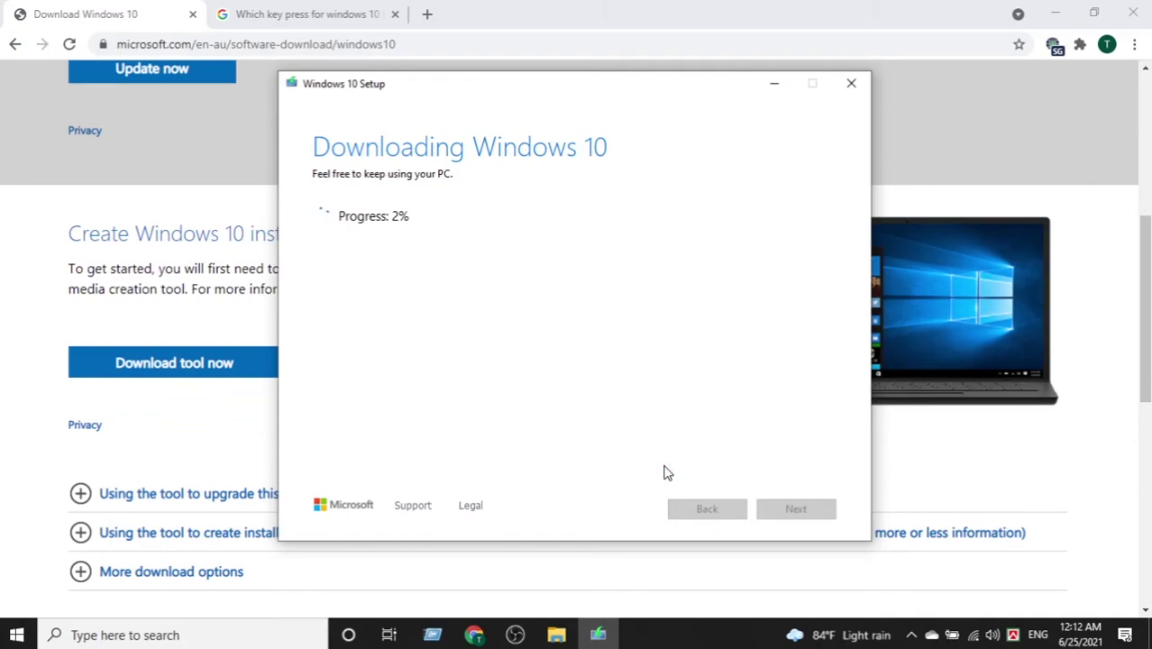
click(773, 82)
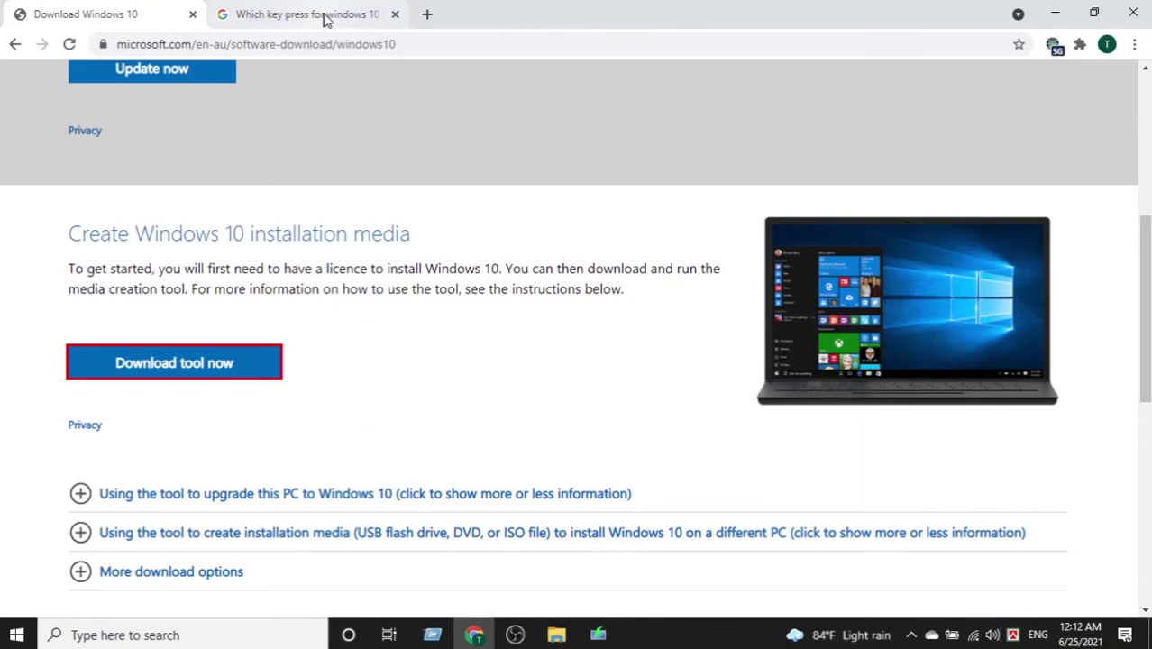
Search for "rufus 3.10" in a new browser tab and open the Uptodown page for Rufus 3.14 for Windows
click(374, 15)
click(428, 14)
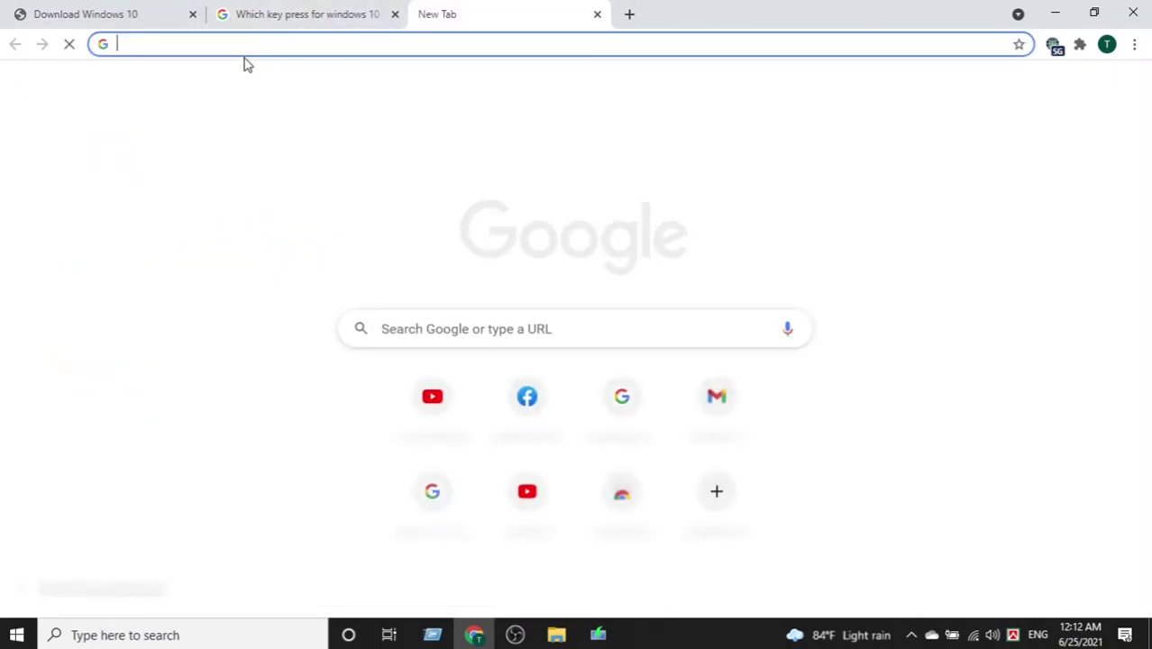
text(Rufus)
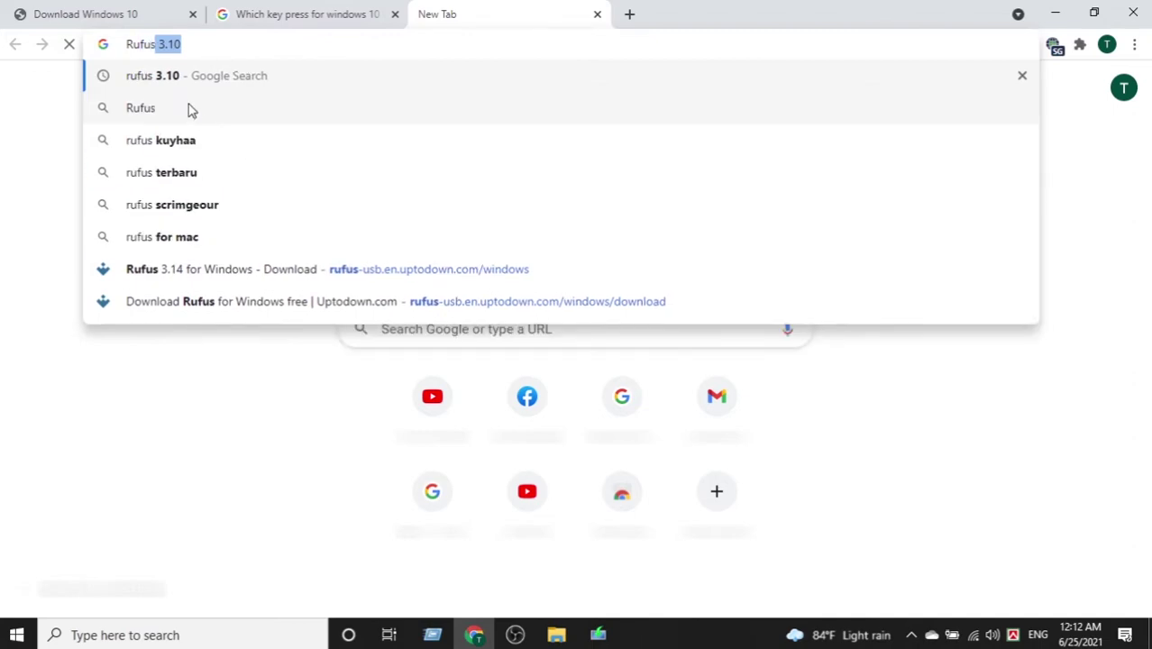
click(172, 77)
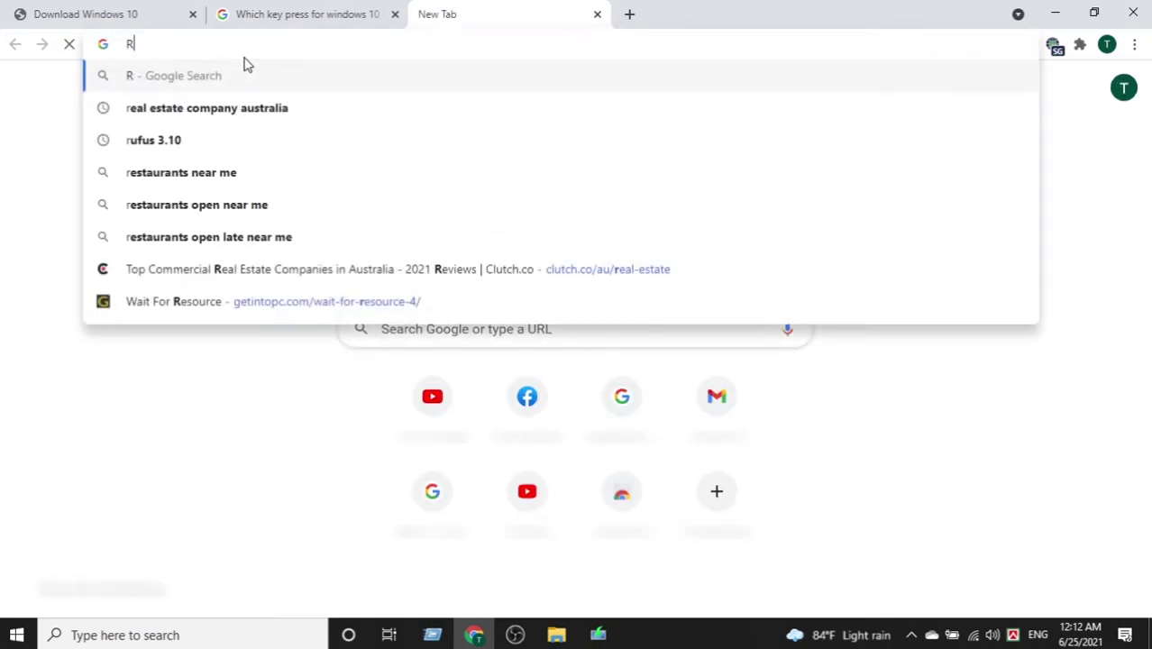
text(ufus)
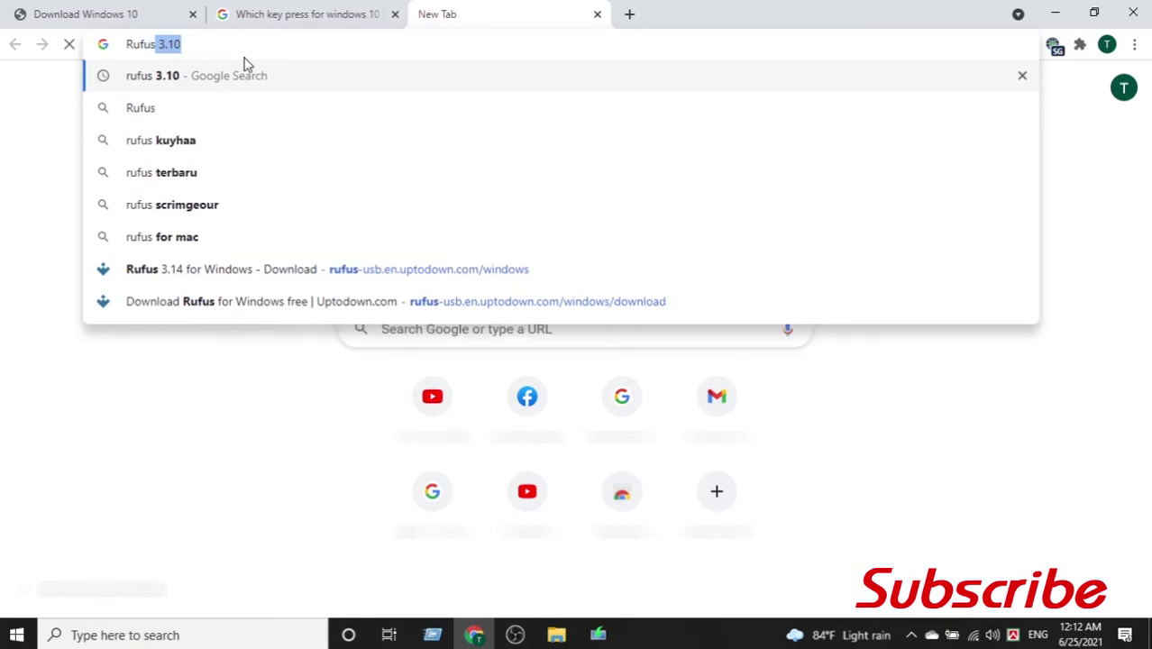
click(172, 77)
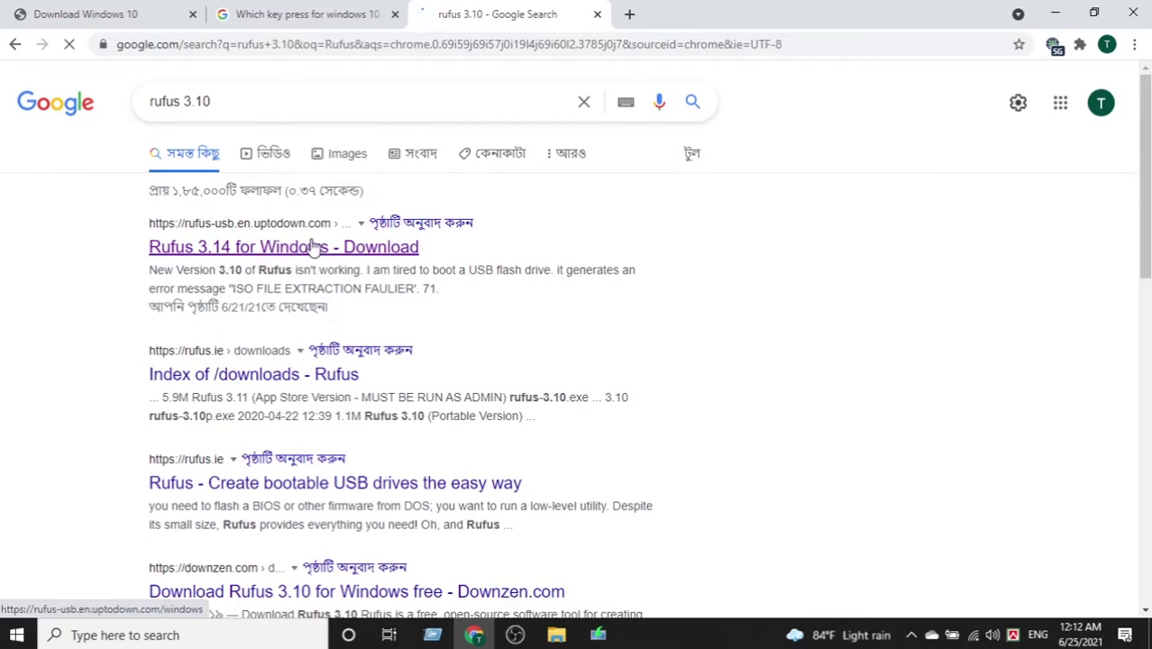
click(311, 249)
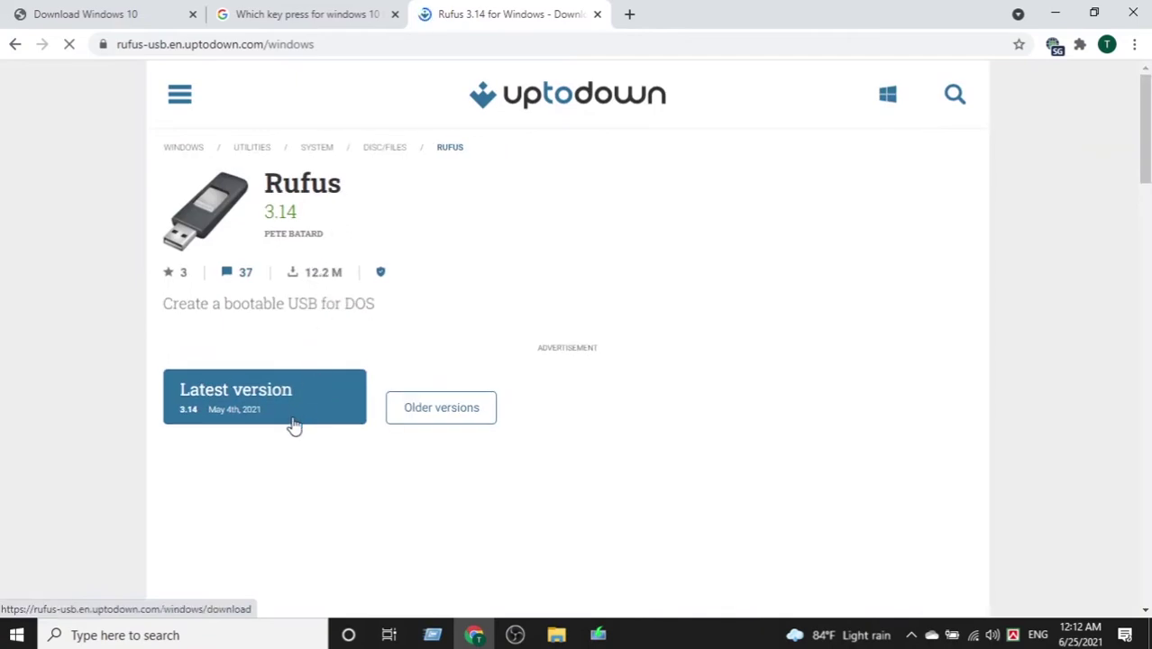
Switch to the All Apps (F:) drive window and look for rufus-3-14 and the Windows disc image inside the Windos_2021 (Orginal folder
scroll(192, 345, down, 1)
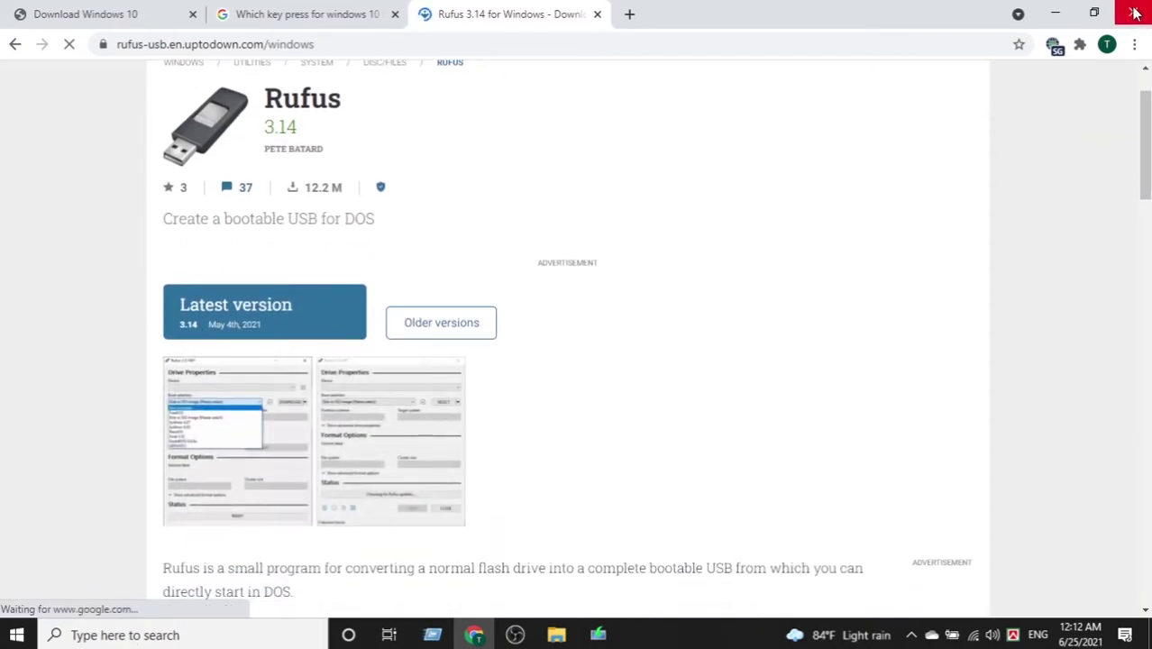
click(1055, 13)
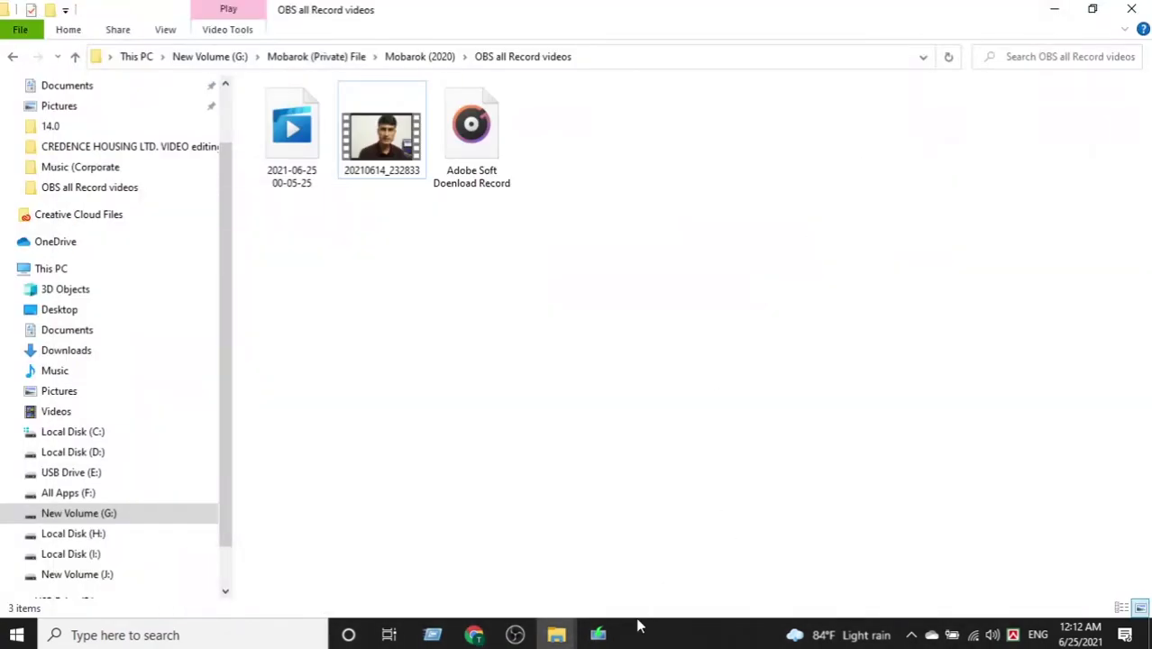
click(557, 638)
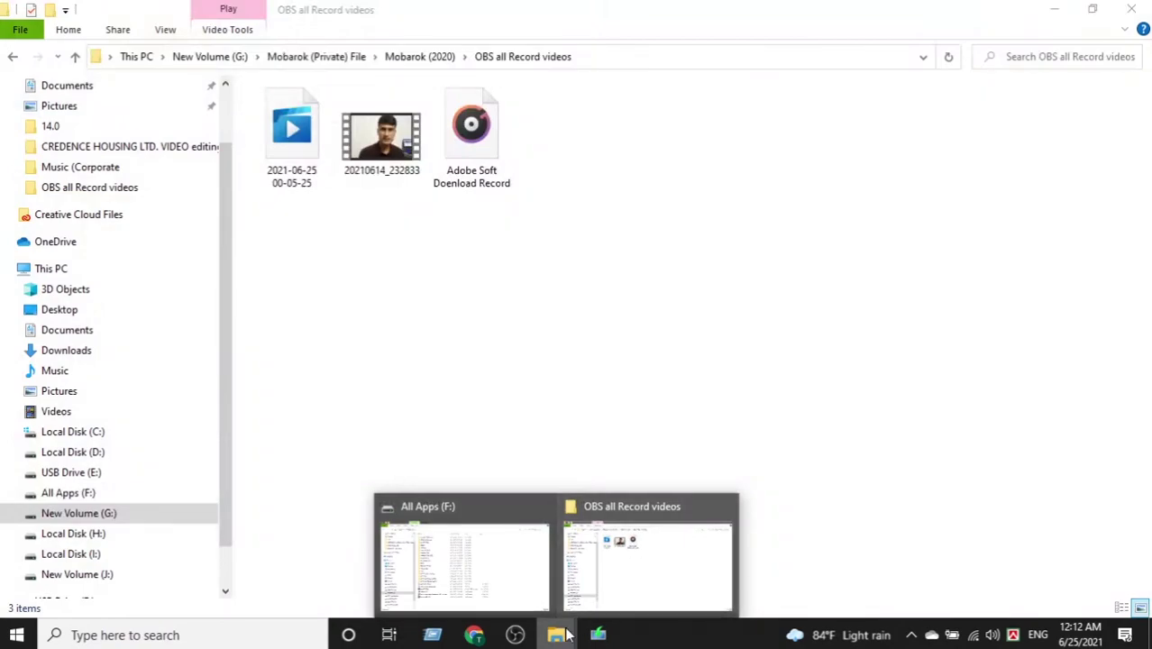
click(509, 574)
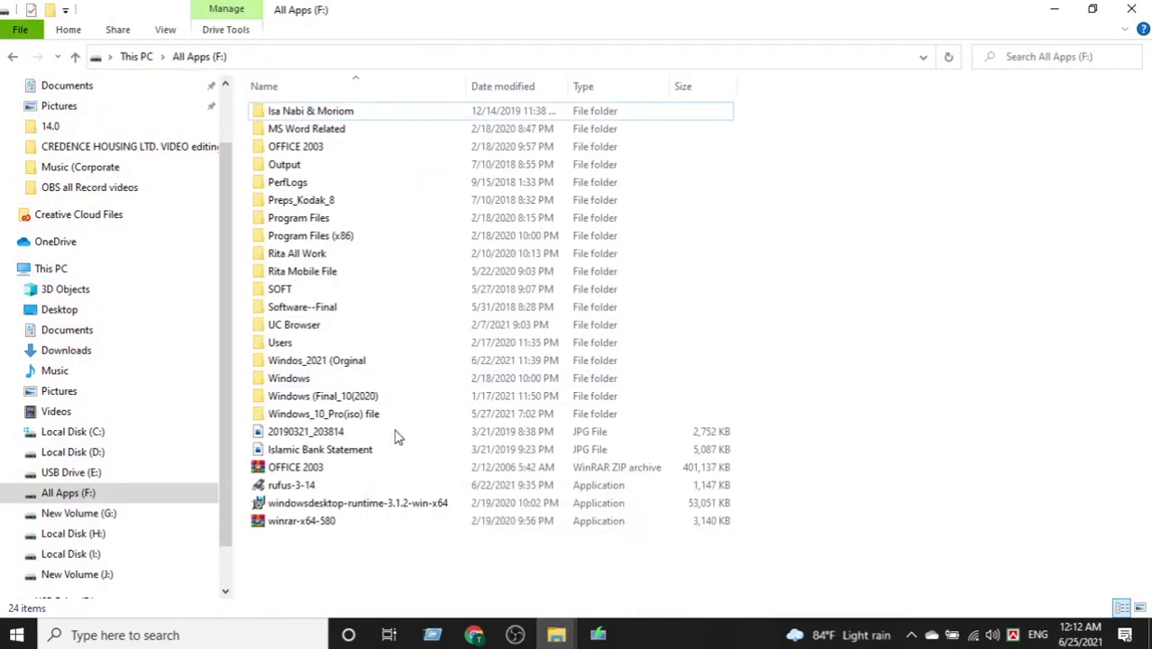
click(285, 488)
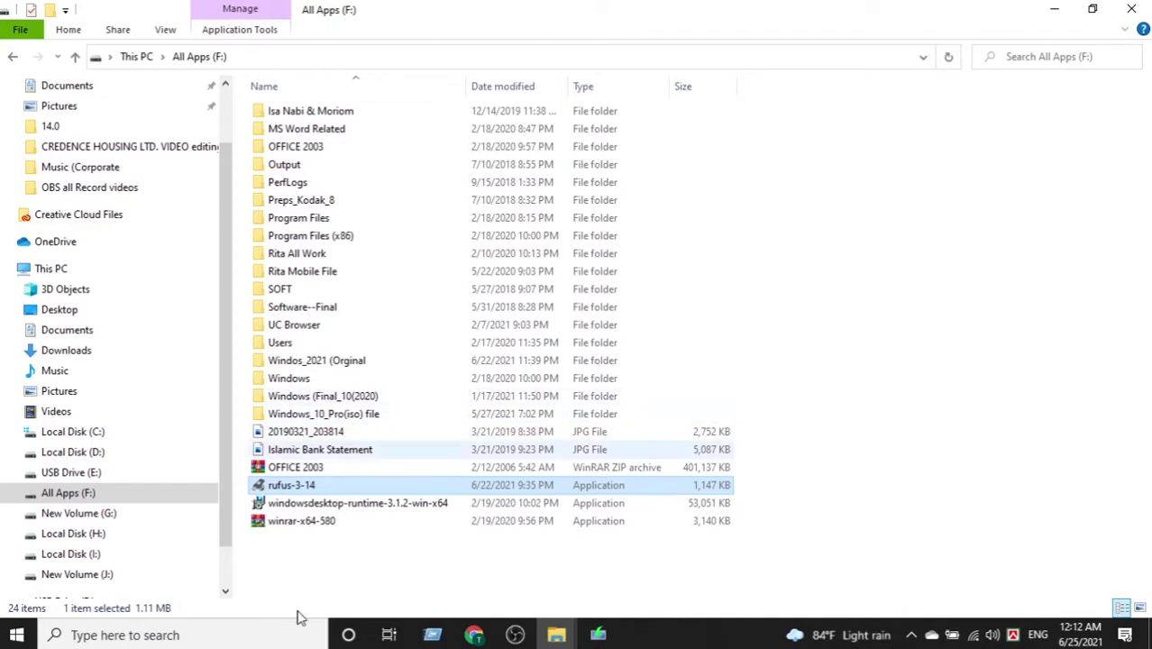
double_click(364, 361)
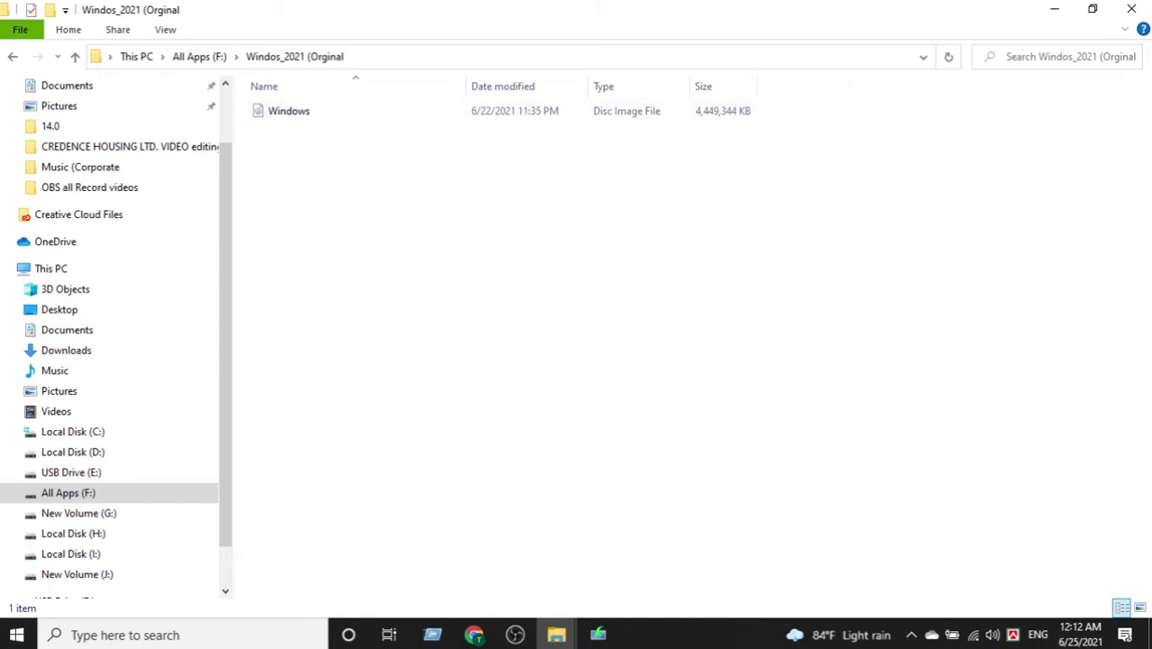
click(76, 58)
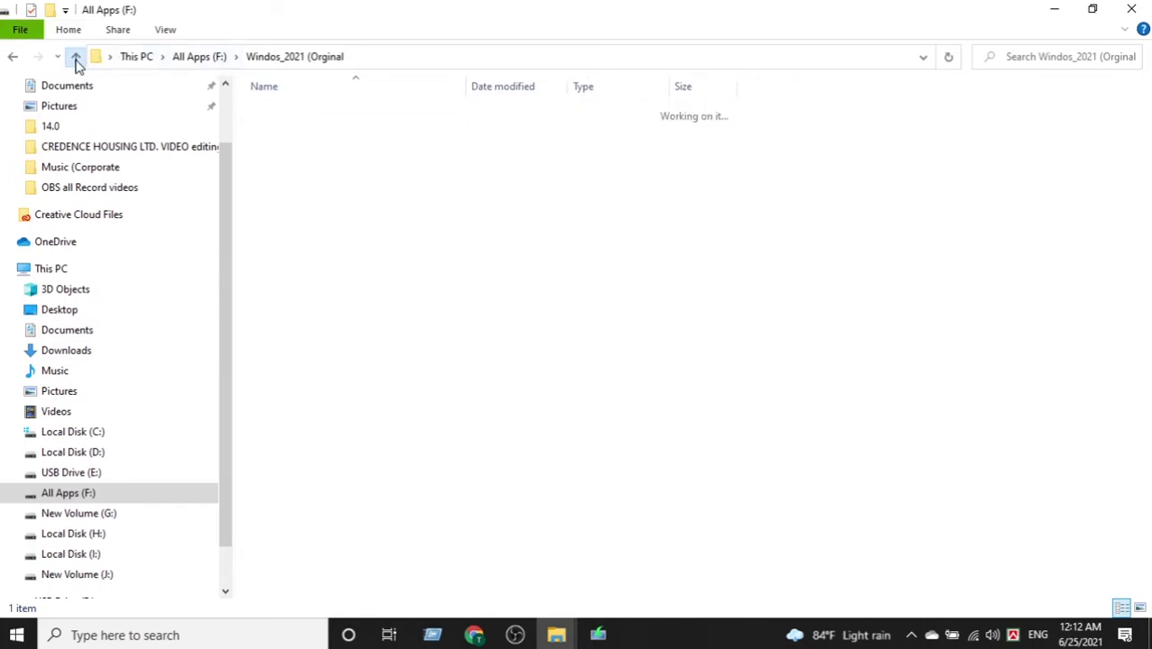
click(883, 377)
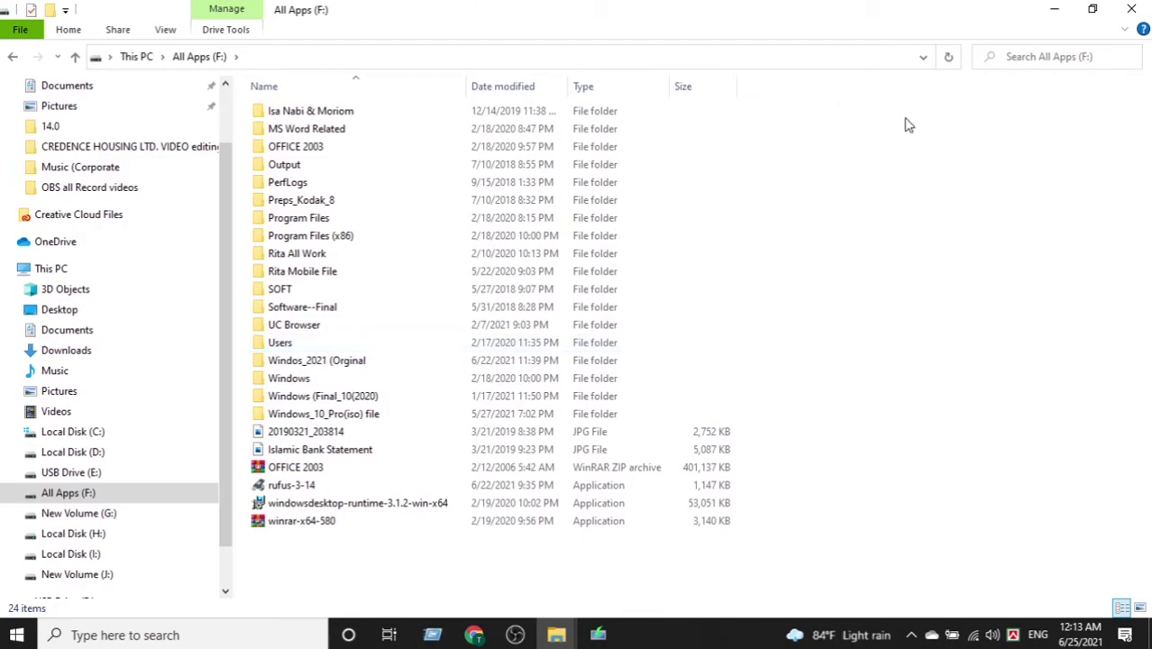
Minimize the open File Explorer windows and refresh the desktop
click(1055, 10)
click(1055, 10)
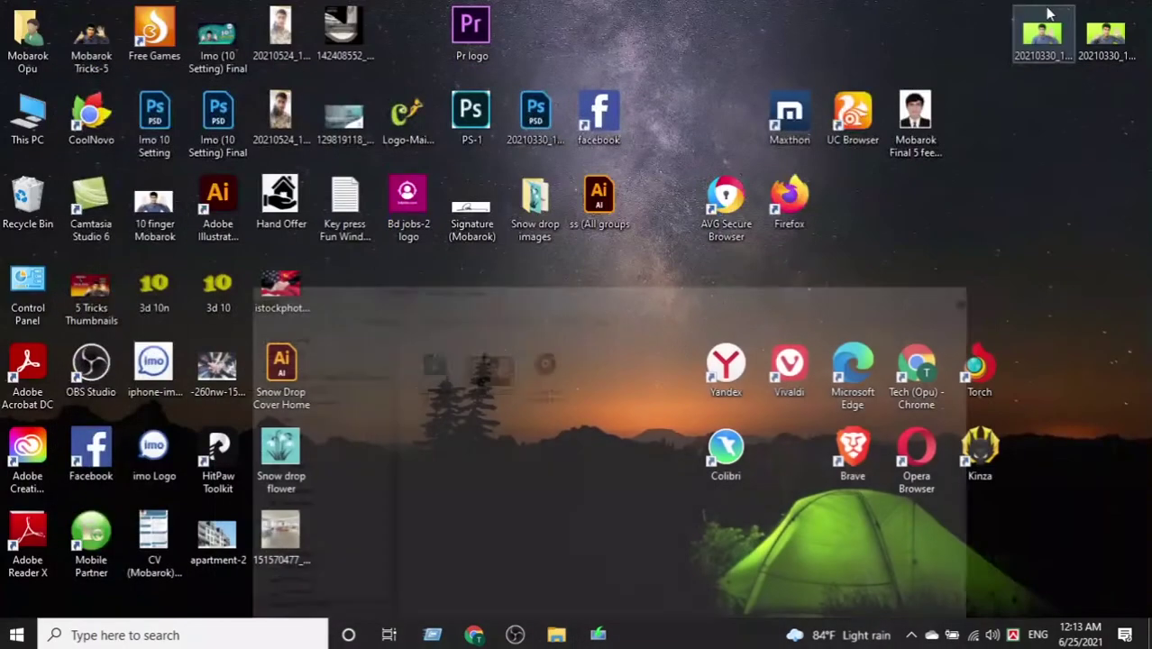
right_click(1025, 232)
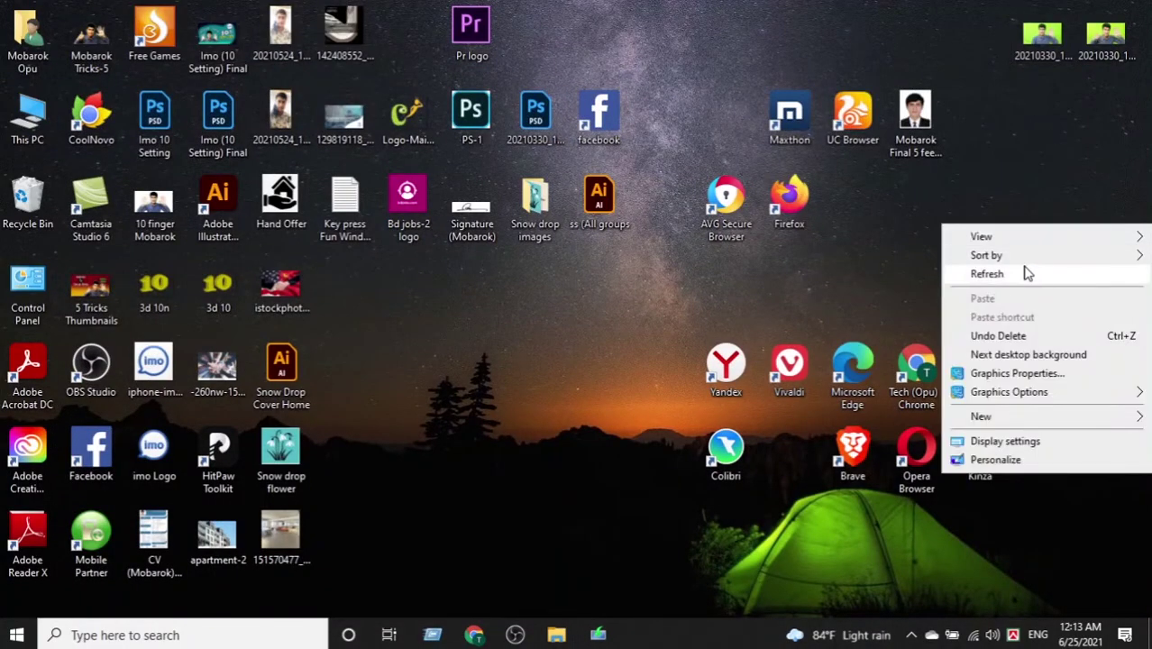
click(1025, 270)
Quick format USB Drive (E:) from This PC as NTFS with 4096-byte allocation units, and return to the All Apps (F:) window
double_click(32, 119)
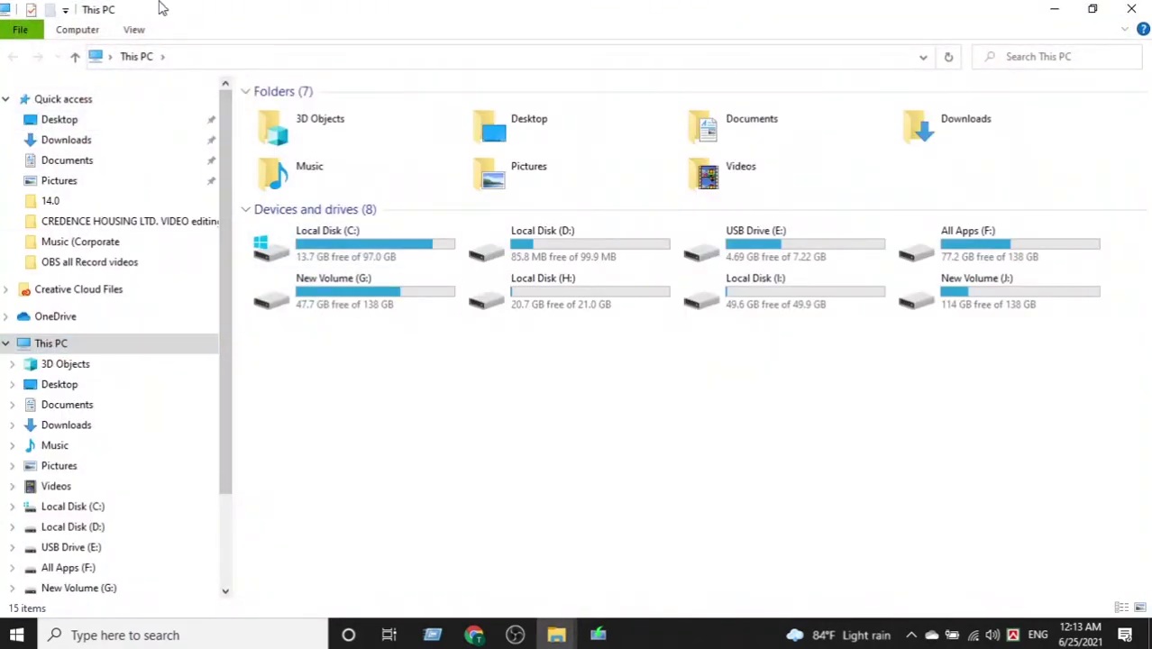
click(756, 240)
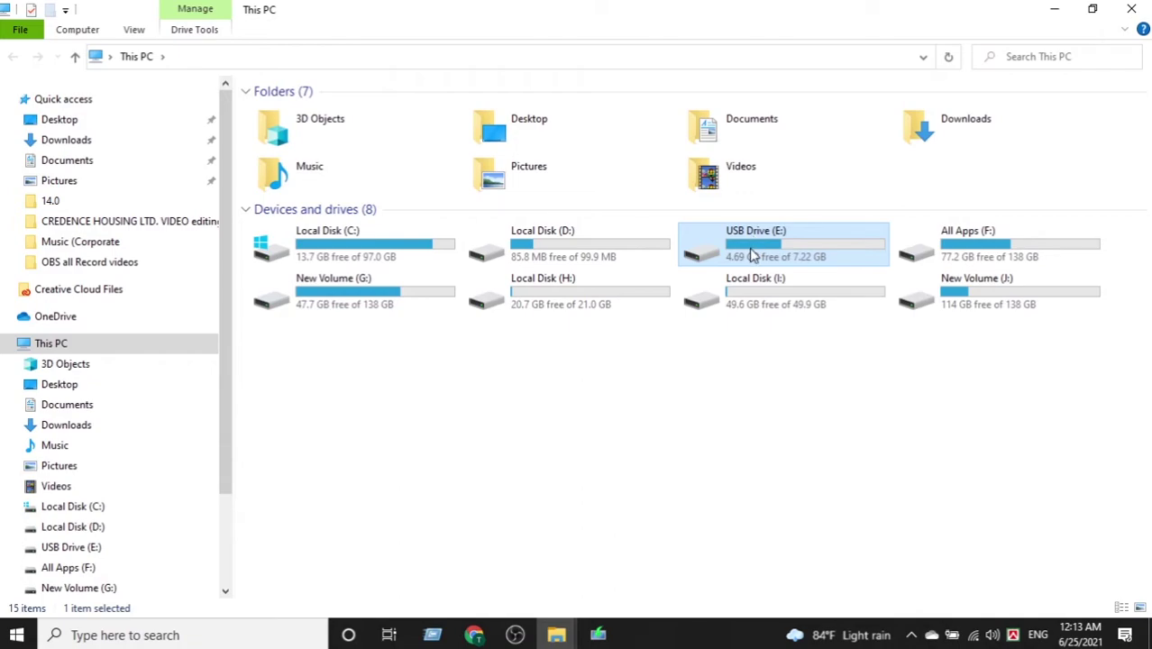
right_click(750, 254)
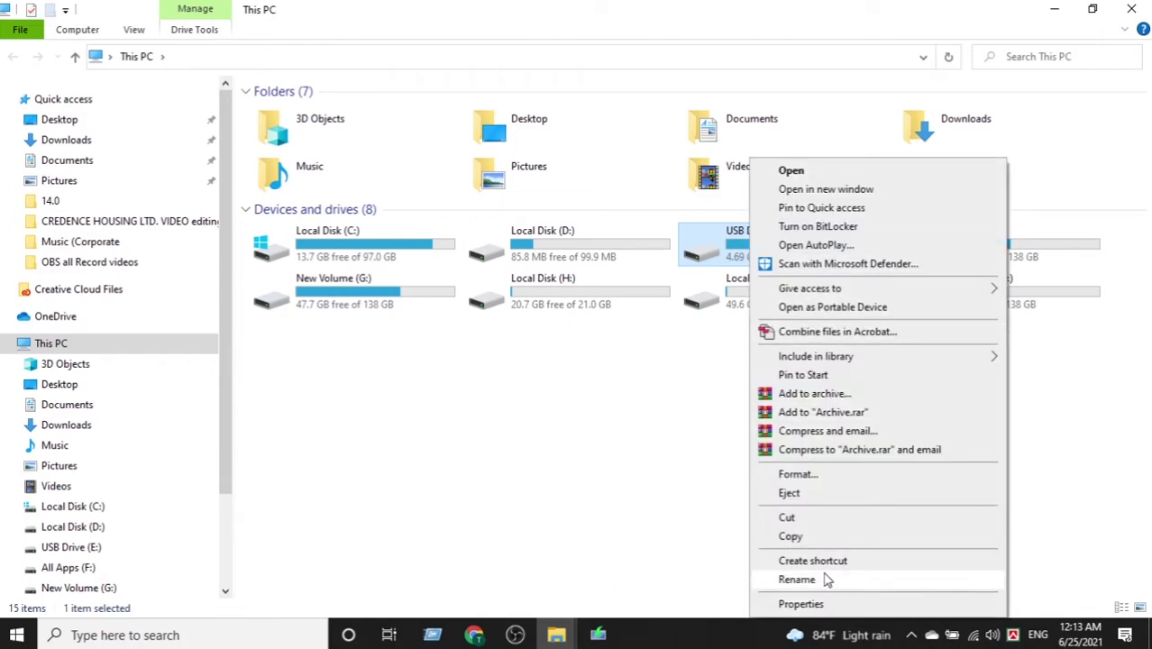
click(796, 474)
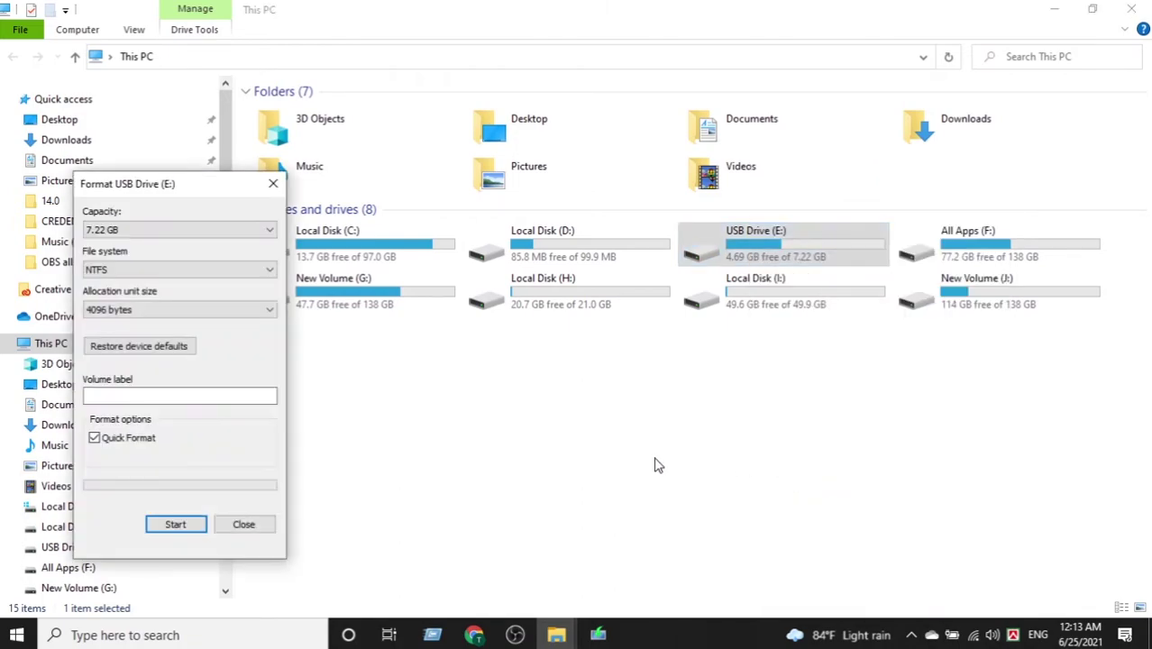
click(176, 524)
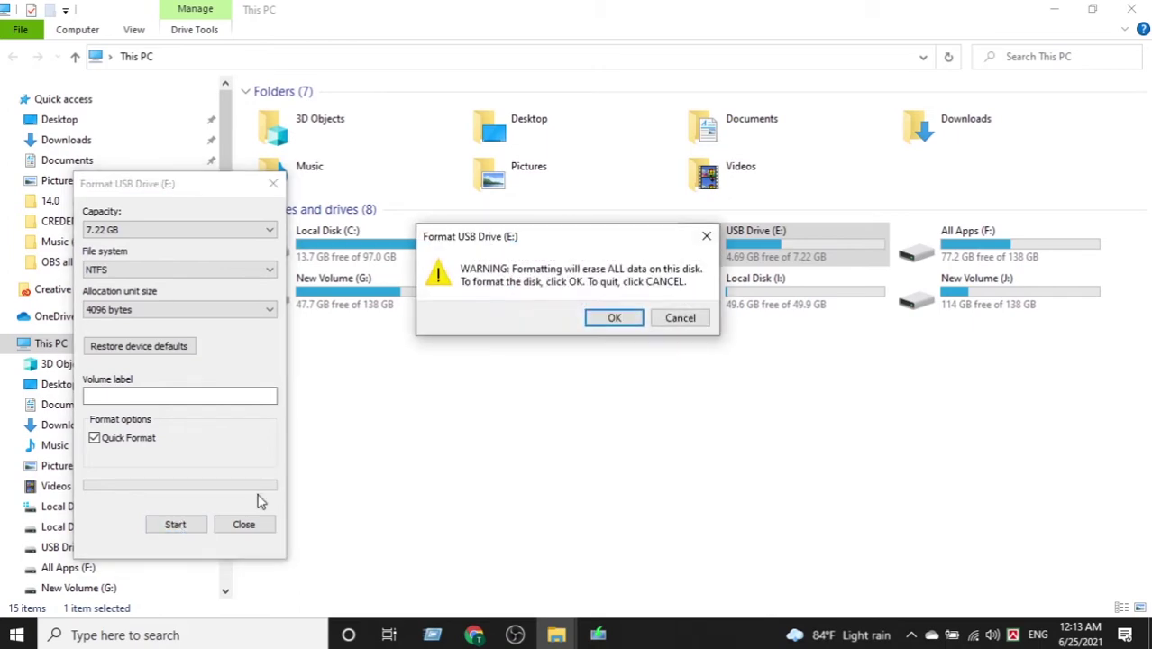
click(615, 319)
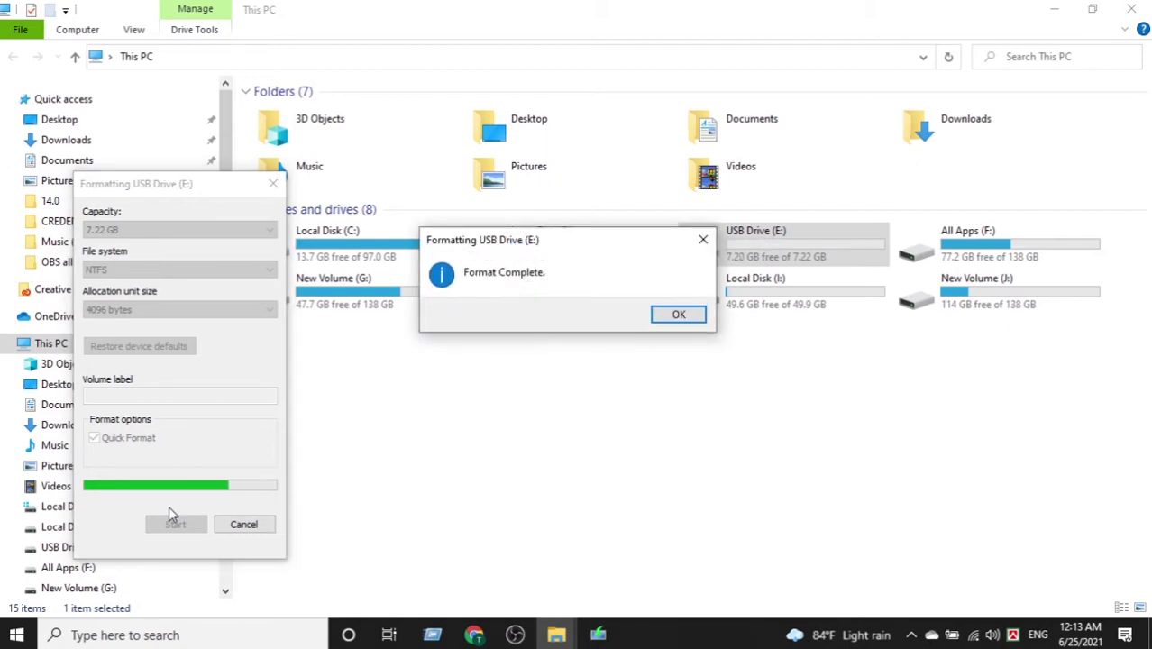
click(678, 315)
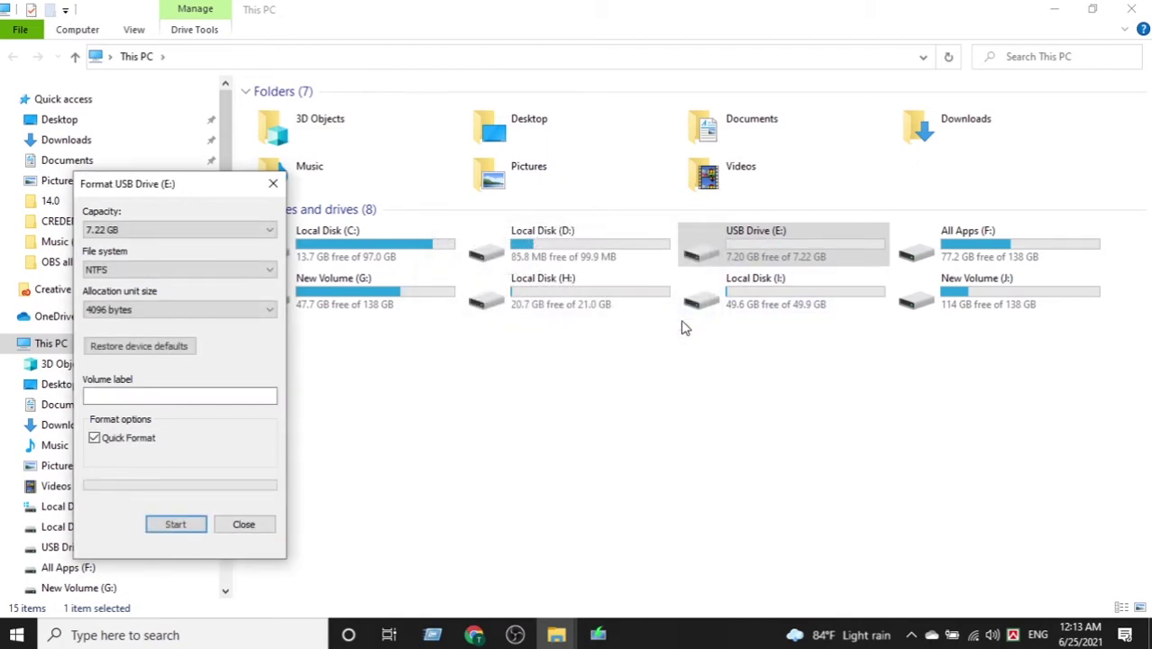
click(234, 528)
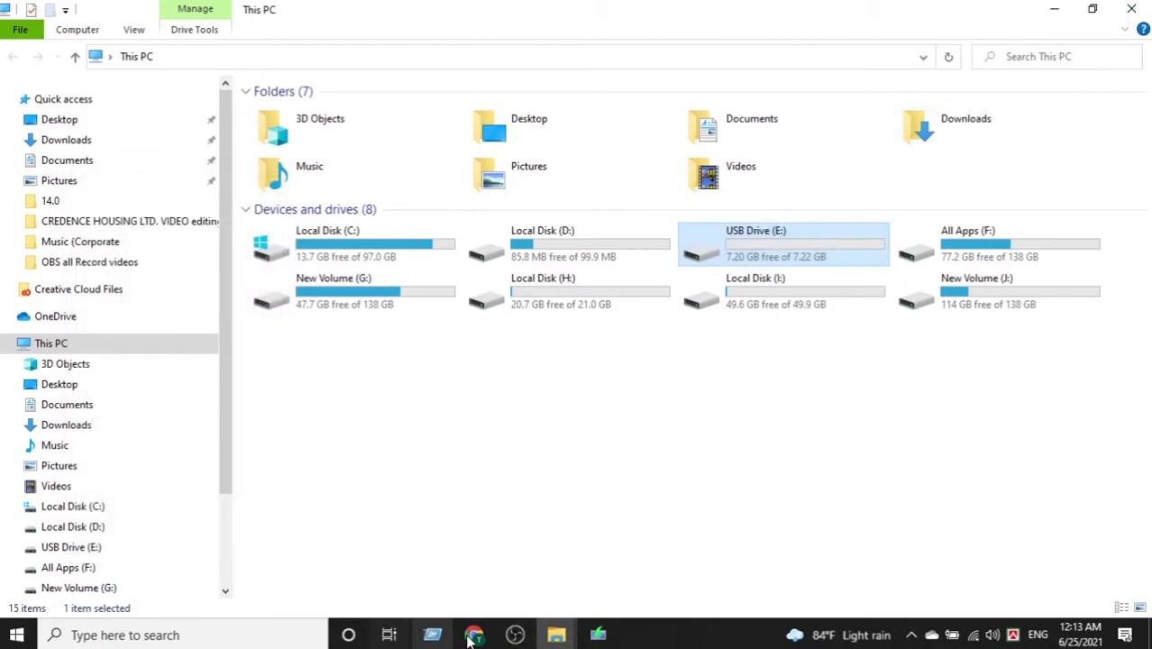
click(570, 638)
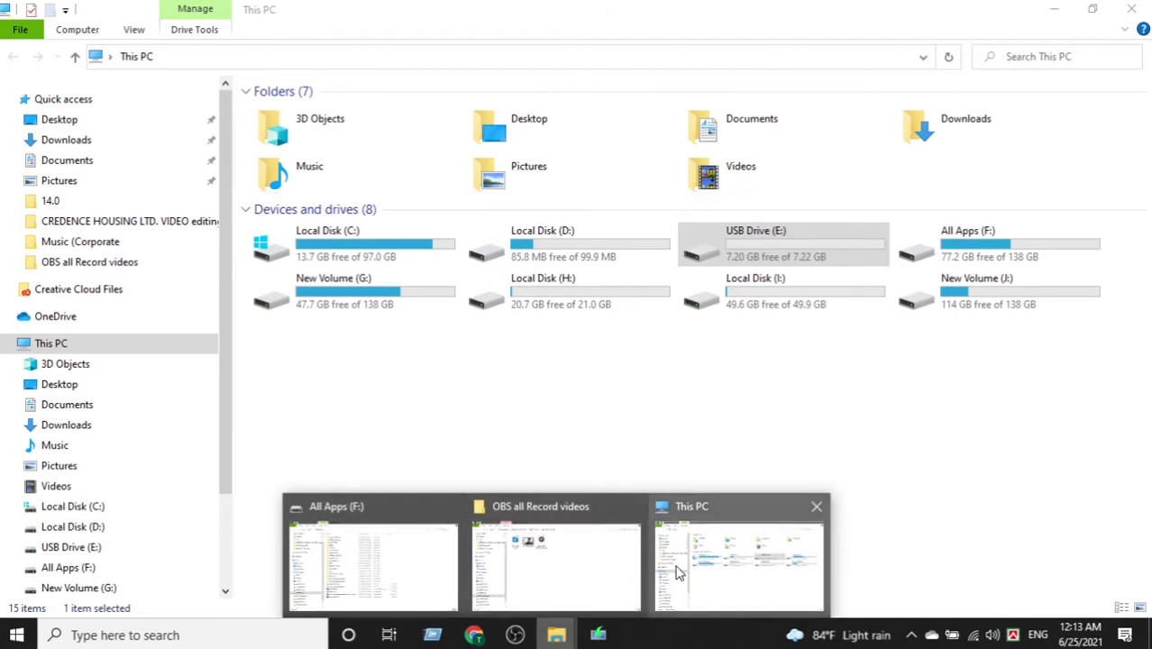
click(430, 563)
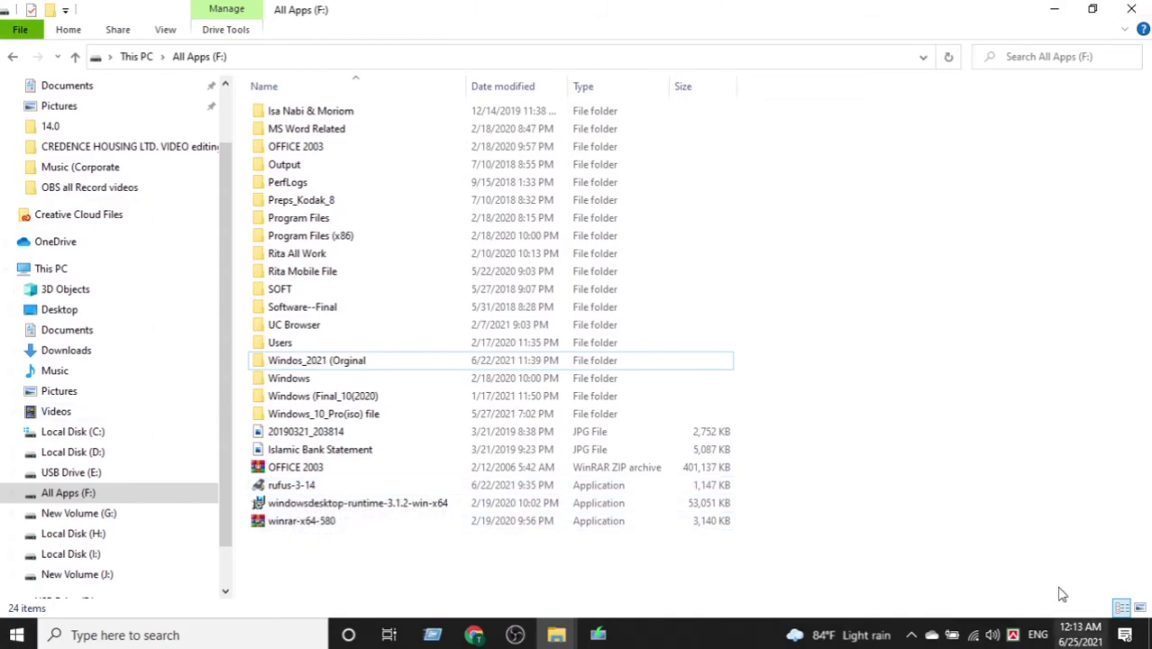
click(912, 636)
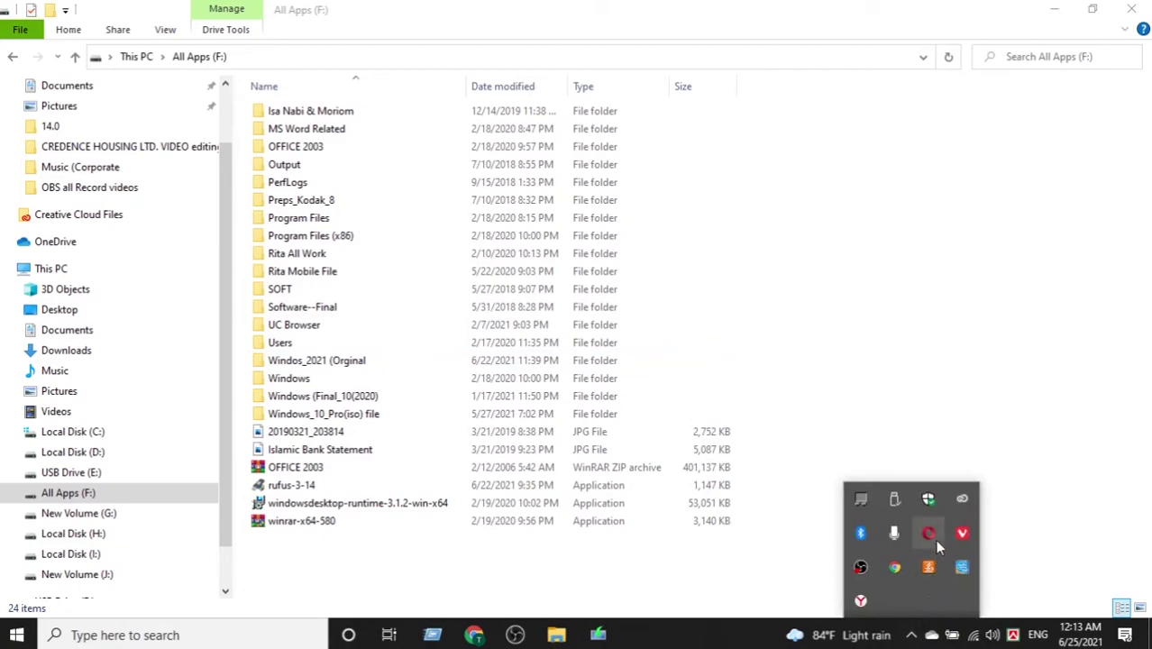
click(928, 498)
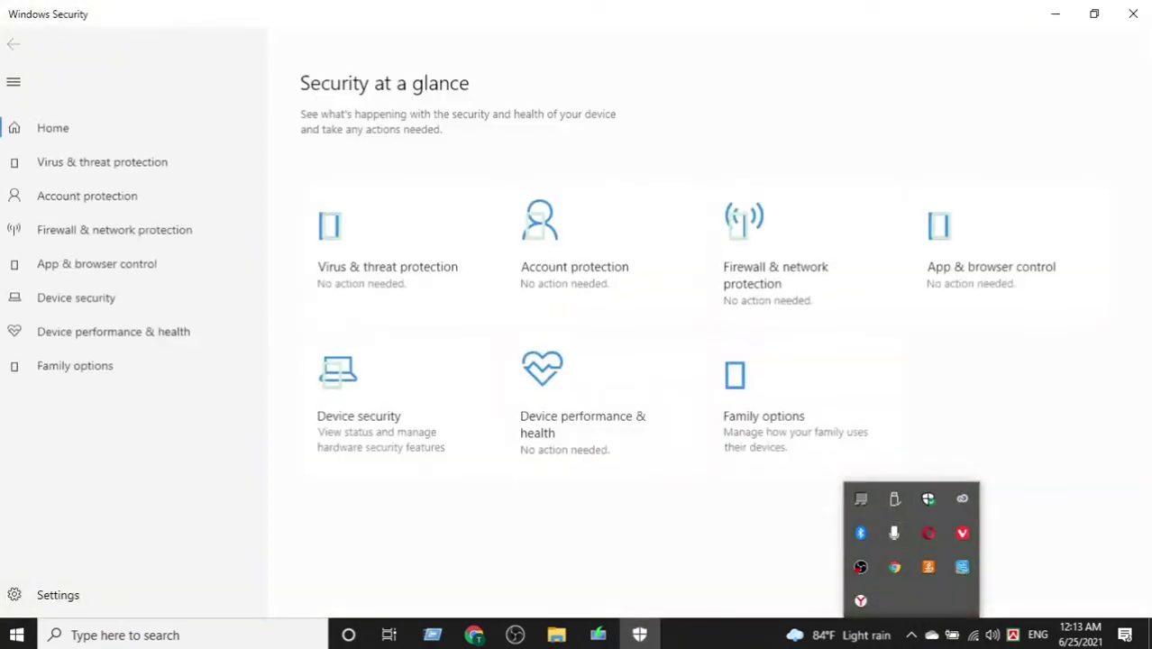
click(366, 277)
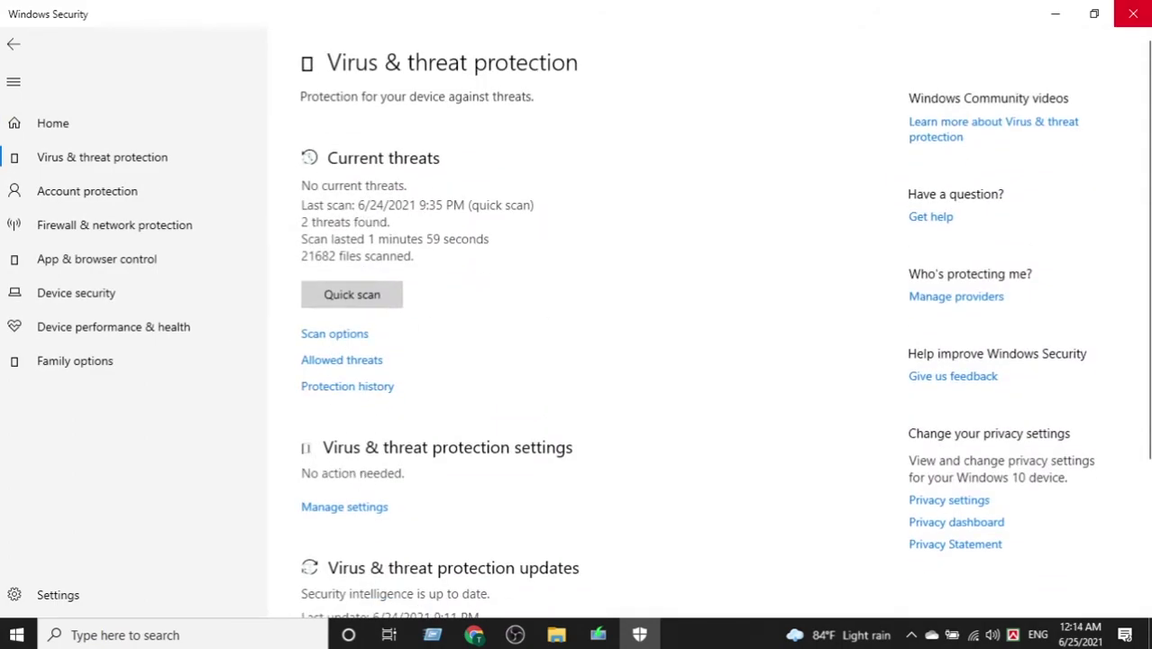
click(1133, 14)
In Windows Security's virus & threat protection settings, turn off real-time and cloud-delivered protection and dismiss the cloud protection warning
click(911, 634)
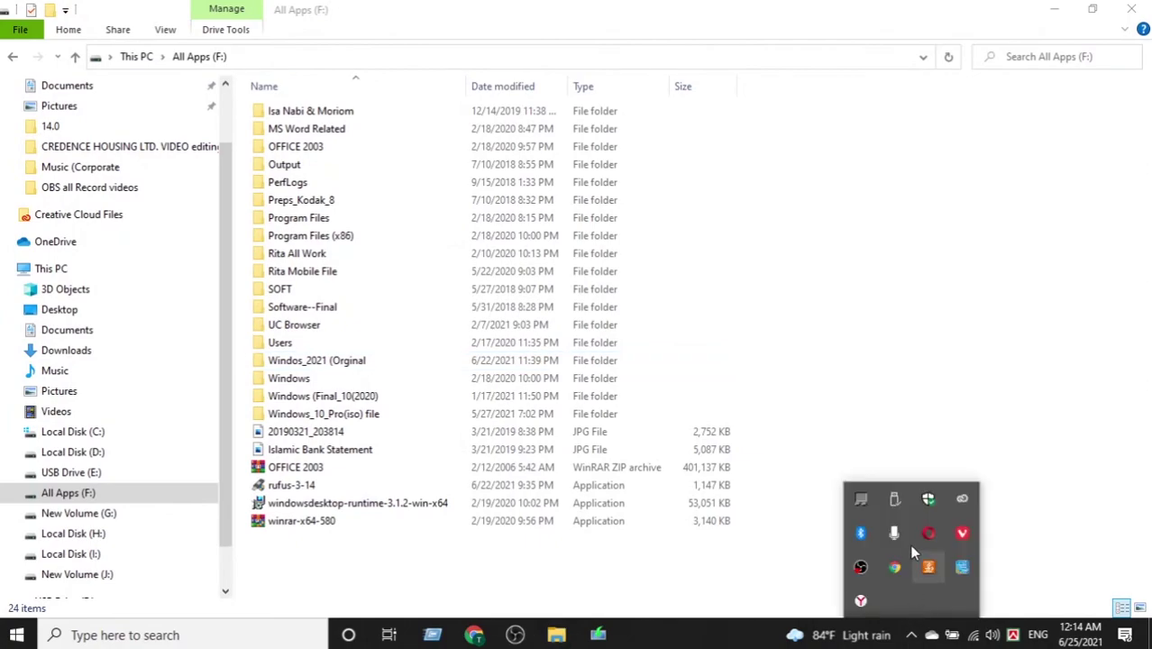
click(929, 500)
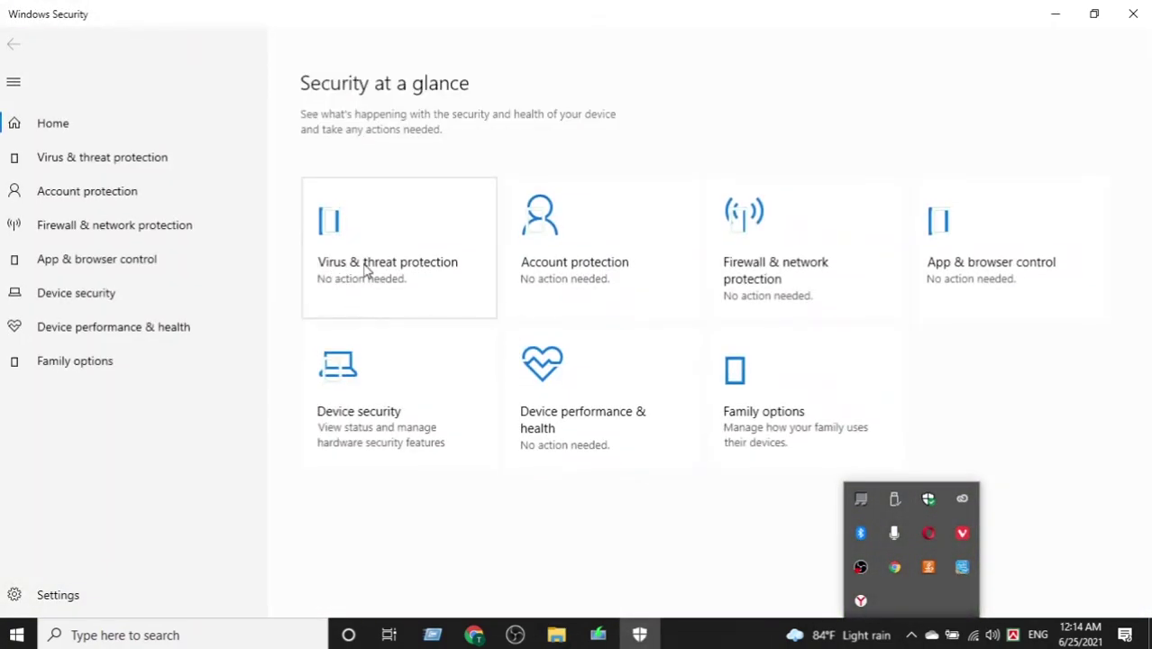
click(398, 267)
scroll(343, 361, down, 2)
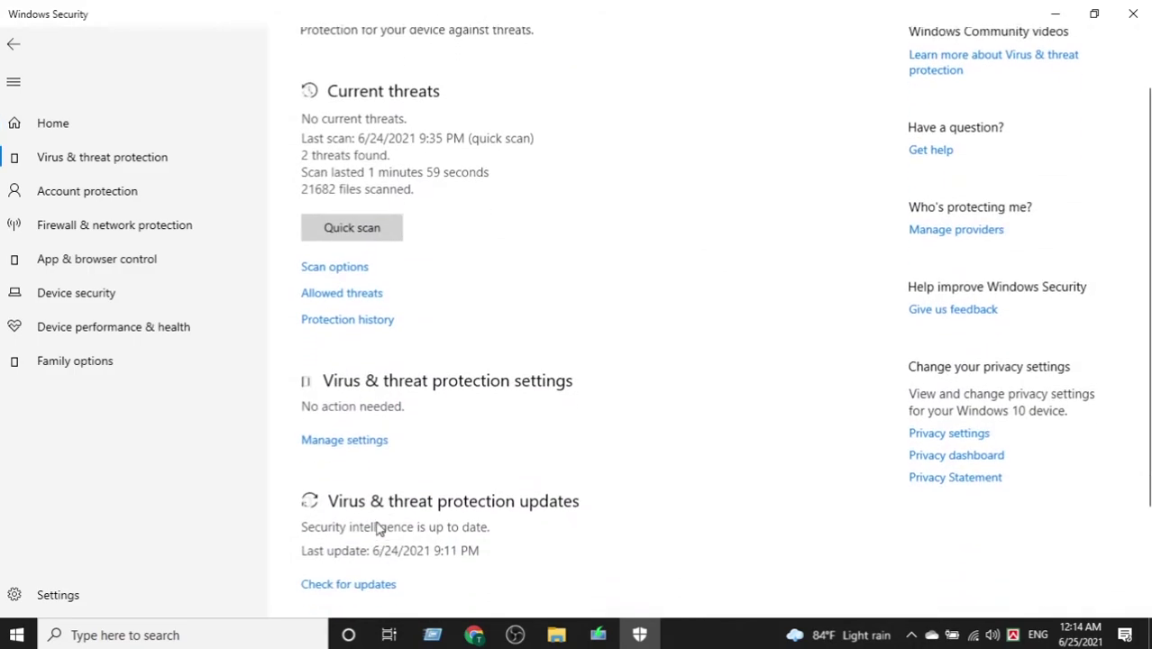
click(350, 420)
click(357, 270)
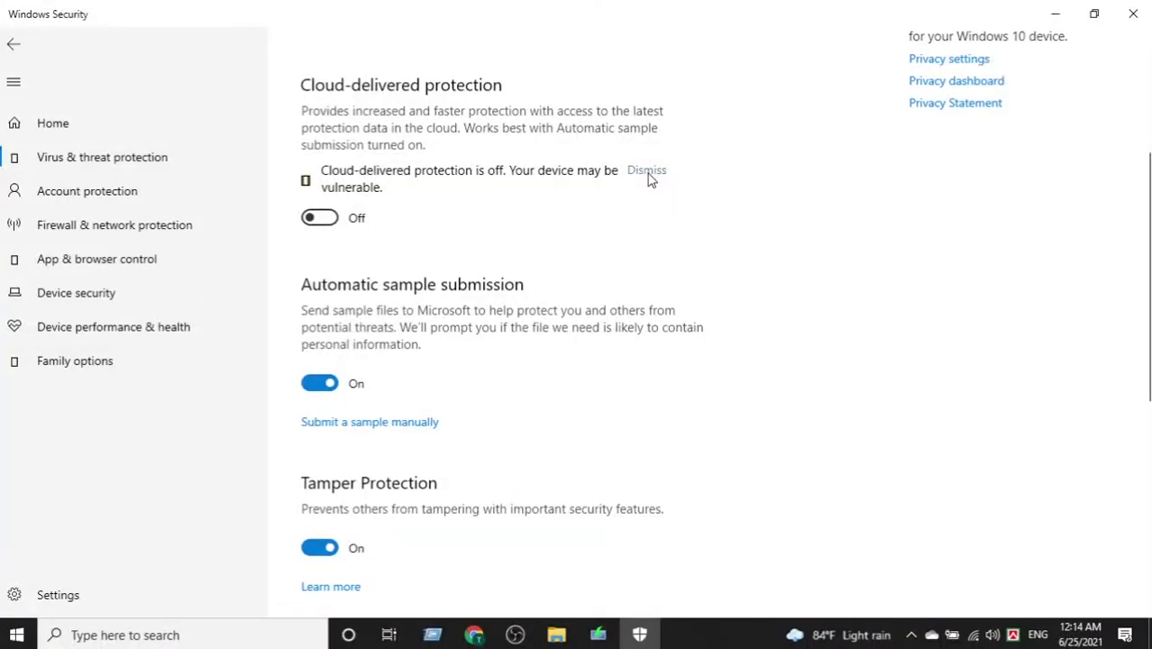
click(647, 171)
Turn off Automatic sample submission and Tamper Protection, and minimize Windows Security
click(321, 348)
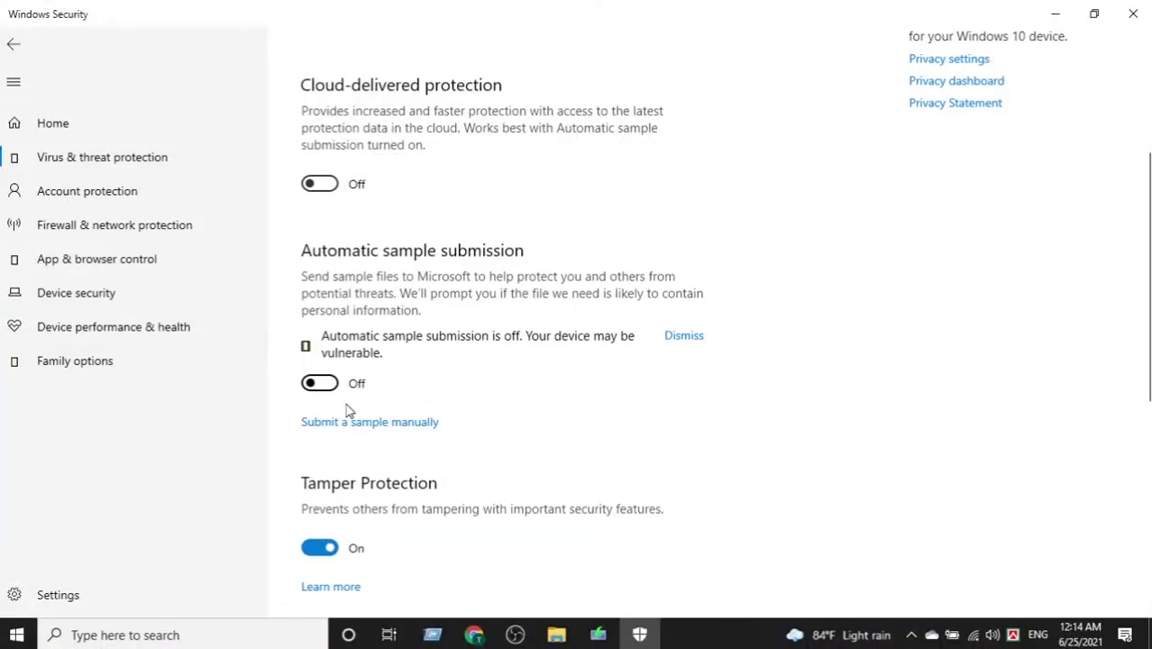
click(689, 335)
scroll(468, 419, down, 2)
click(331, 337)
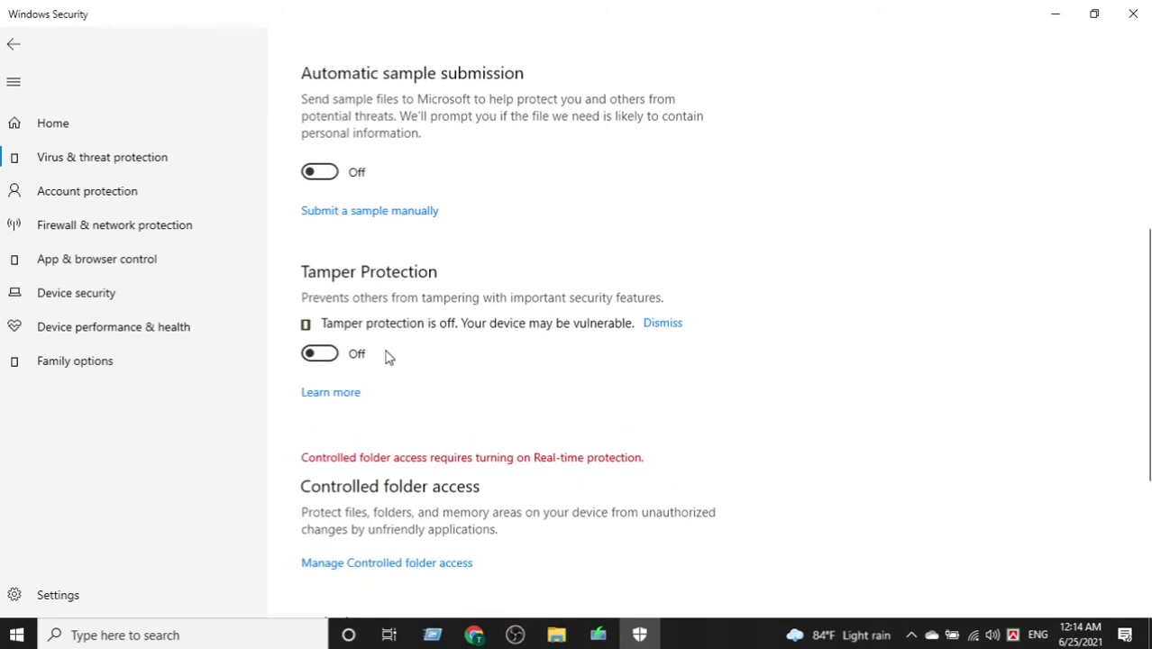
click(1057, 16)
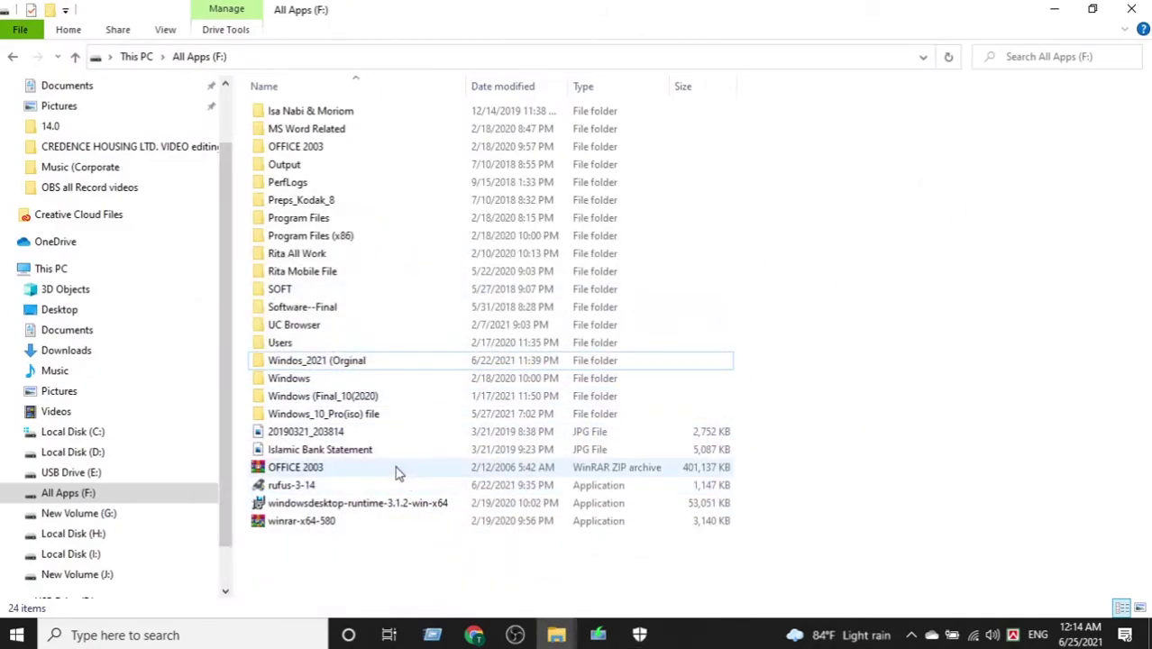
Run rufus-3-14 from the All Apps (F:) drive and allow it to make changes to the device
double_click(304, 487)
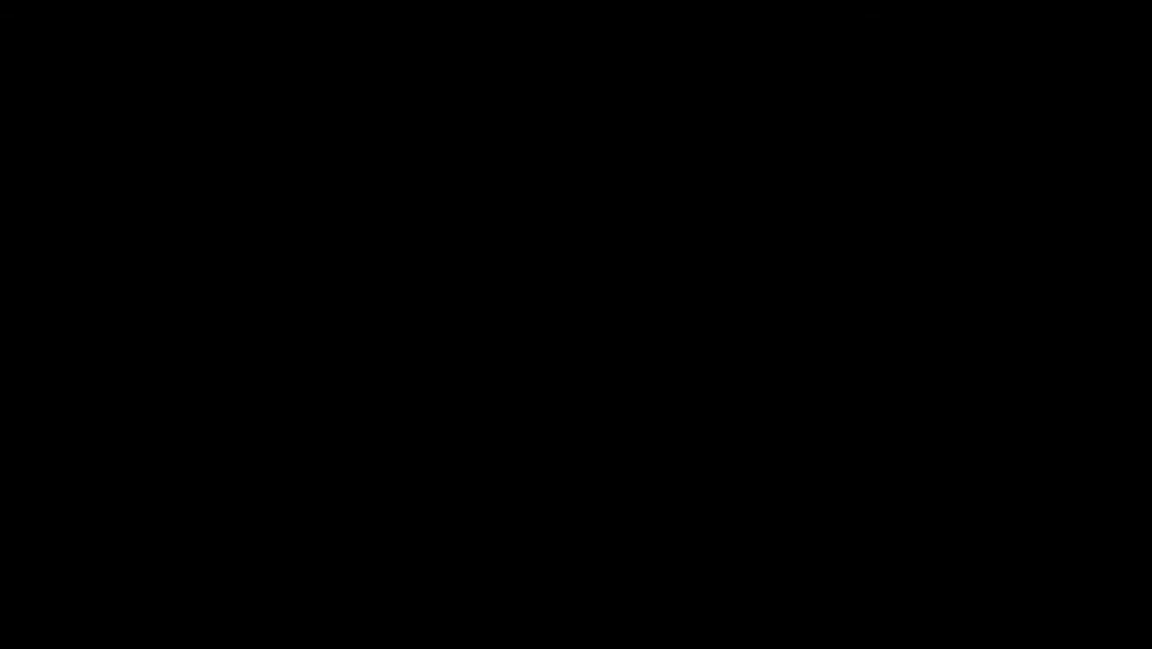
click(501, 433)
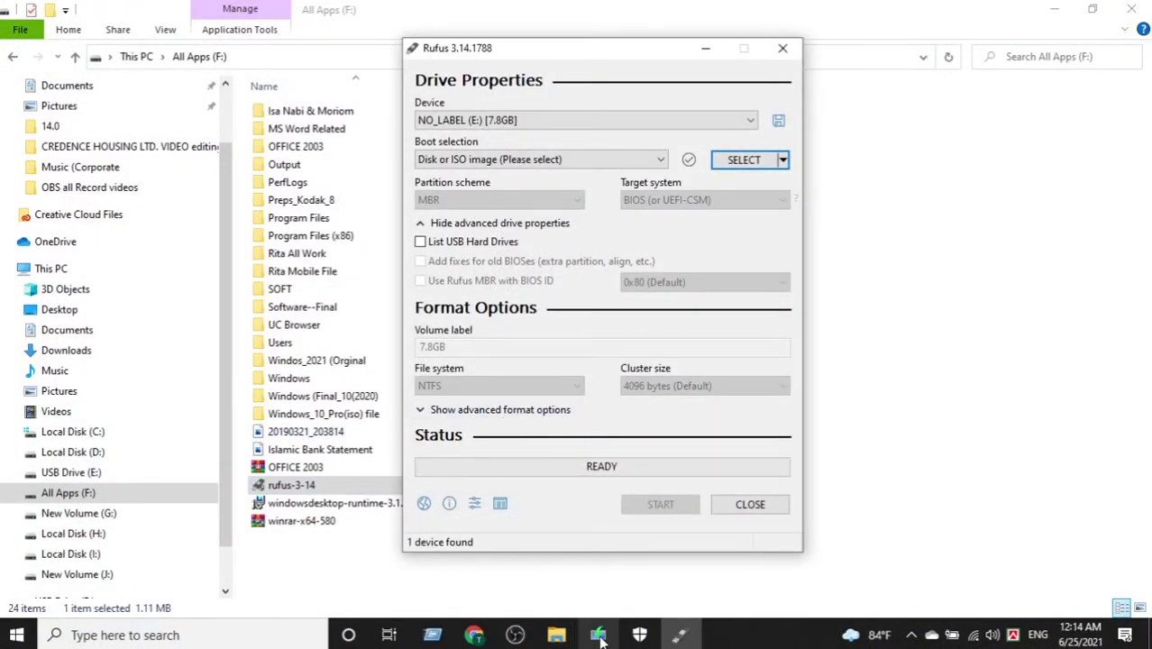
Load the Windows ISO image from the Windos_2021 (Orginal folder on All Apps (F:) as the boot selection and start writing the USB drive
click(489, 160)
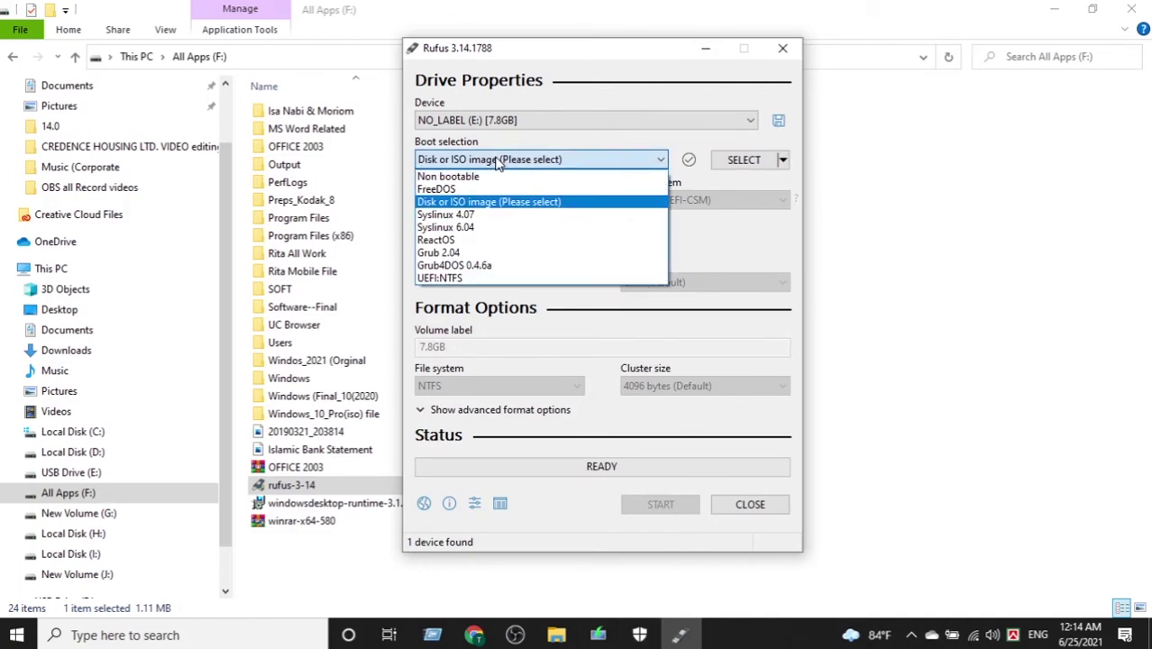
click(536, 203)
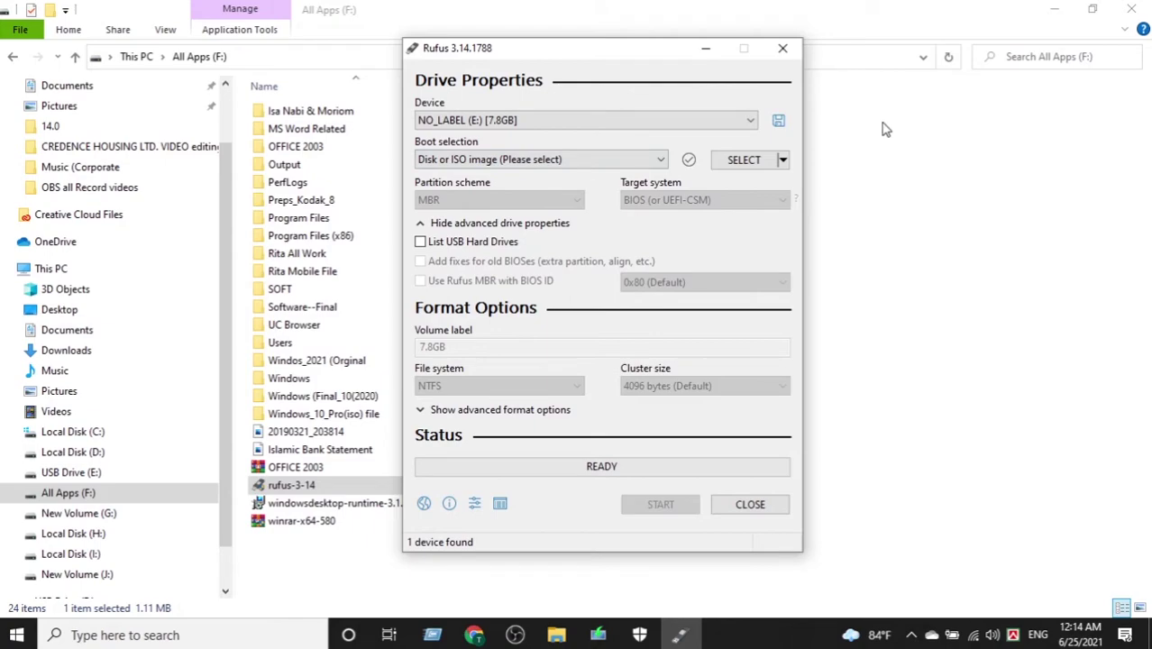
click(756, 162)
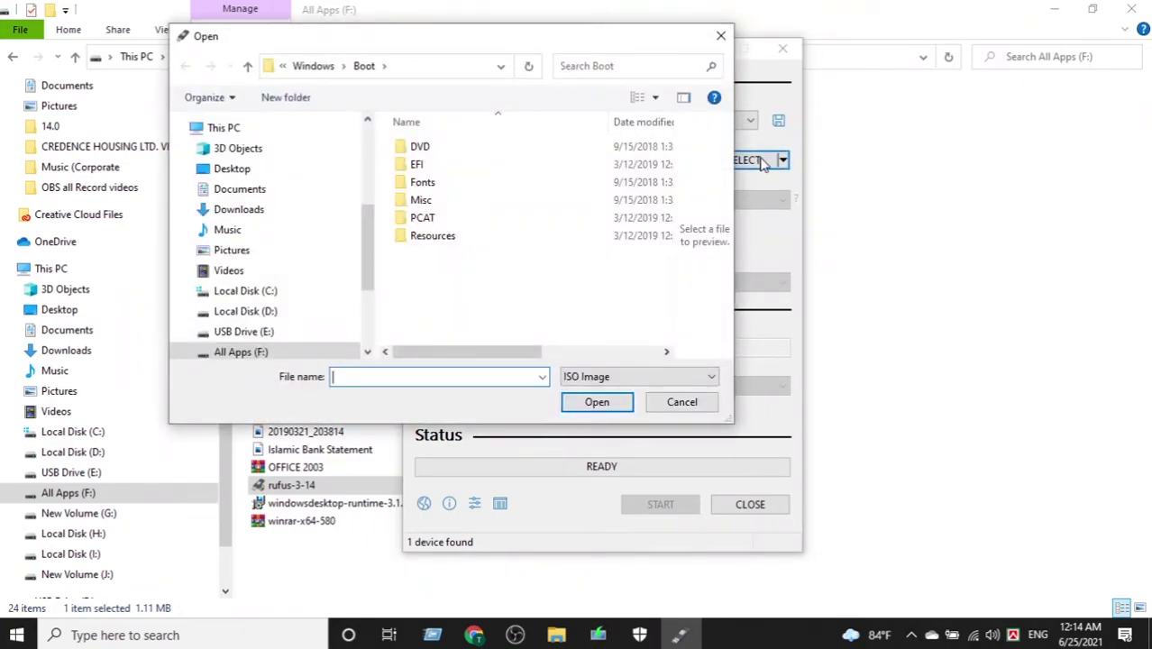
scroll(234, 324, down, 1)
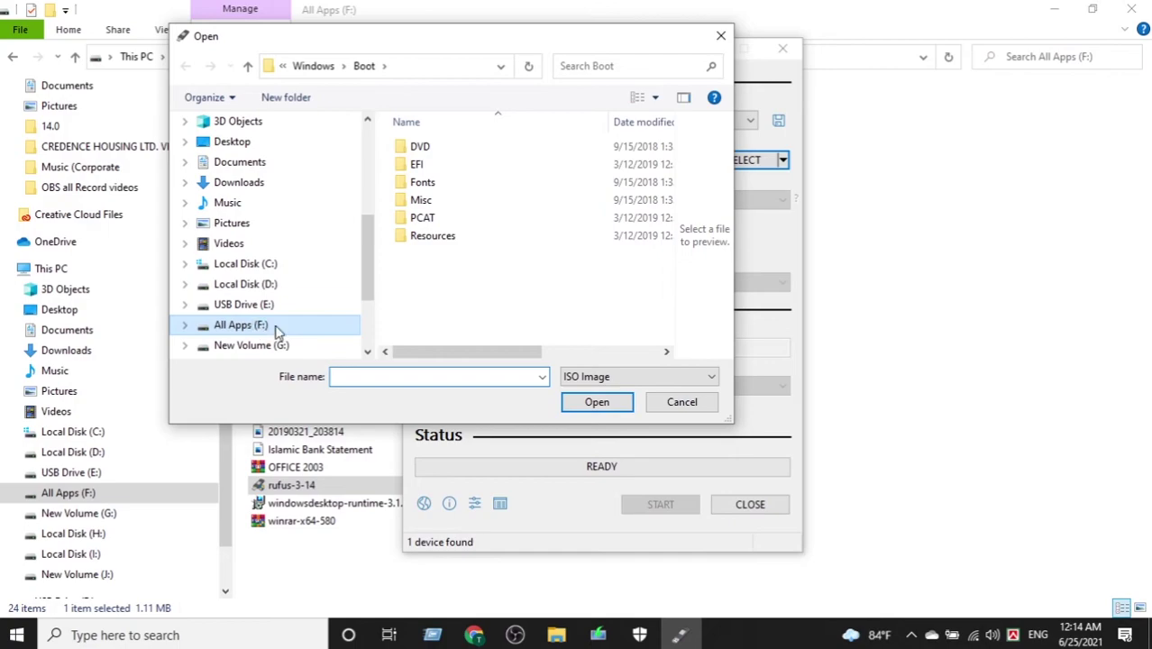
click(255, 331)
scroll(471, 313, down, 1)
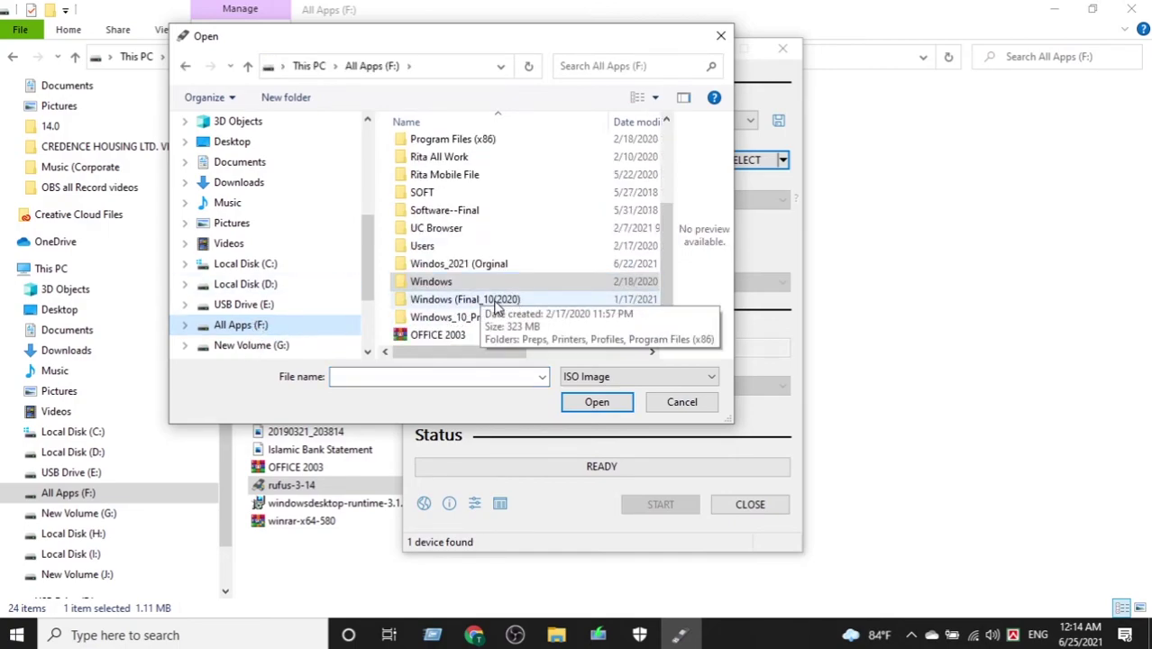
double_click(477, 264)
click(417, 152)
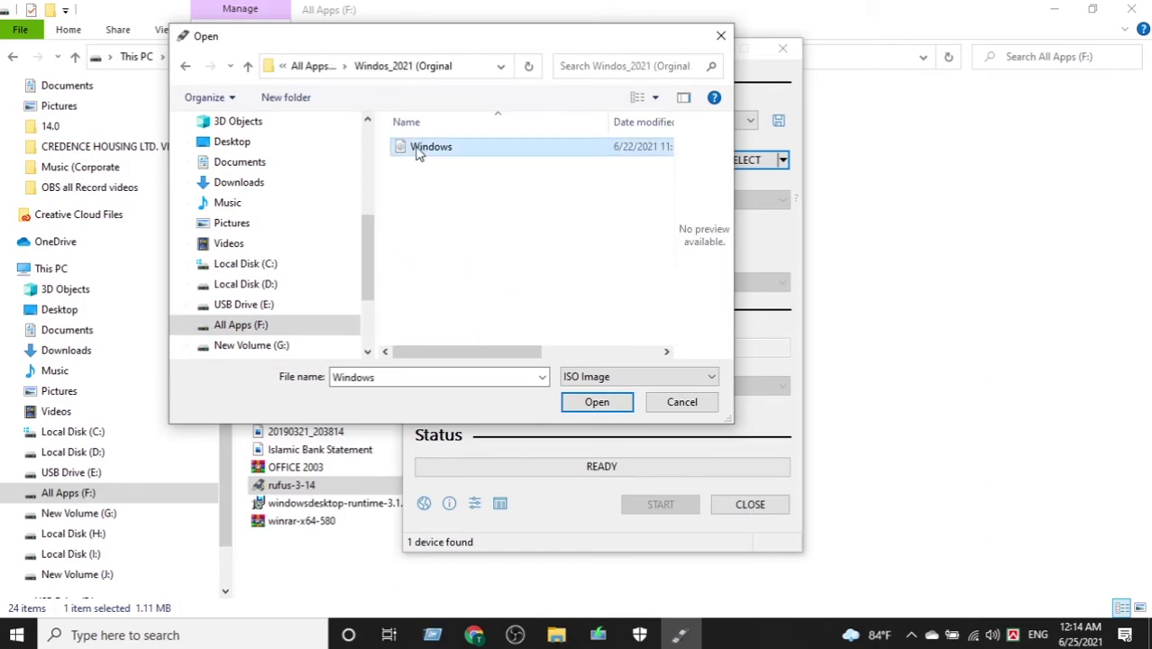
click(584, 402)
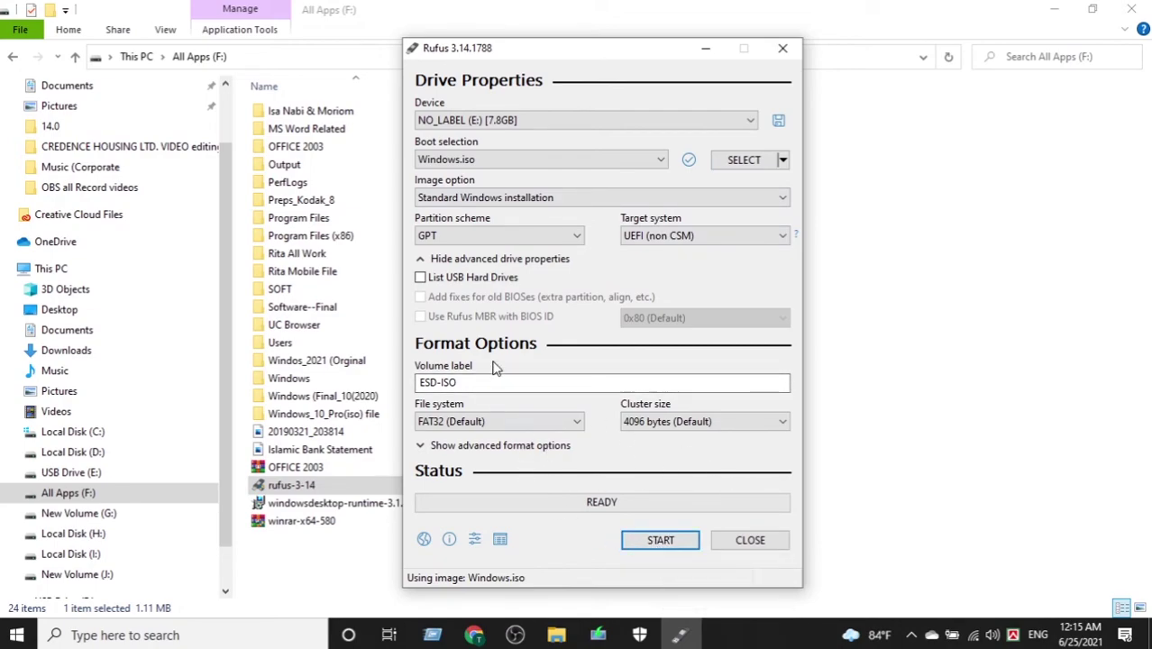
click(660, 538)
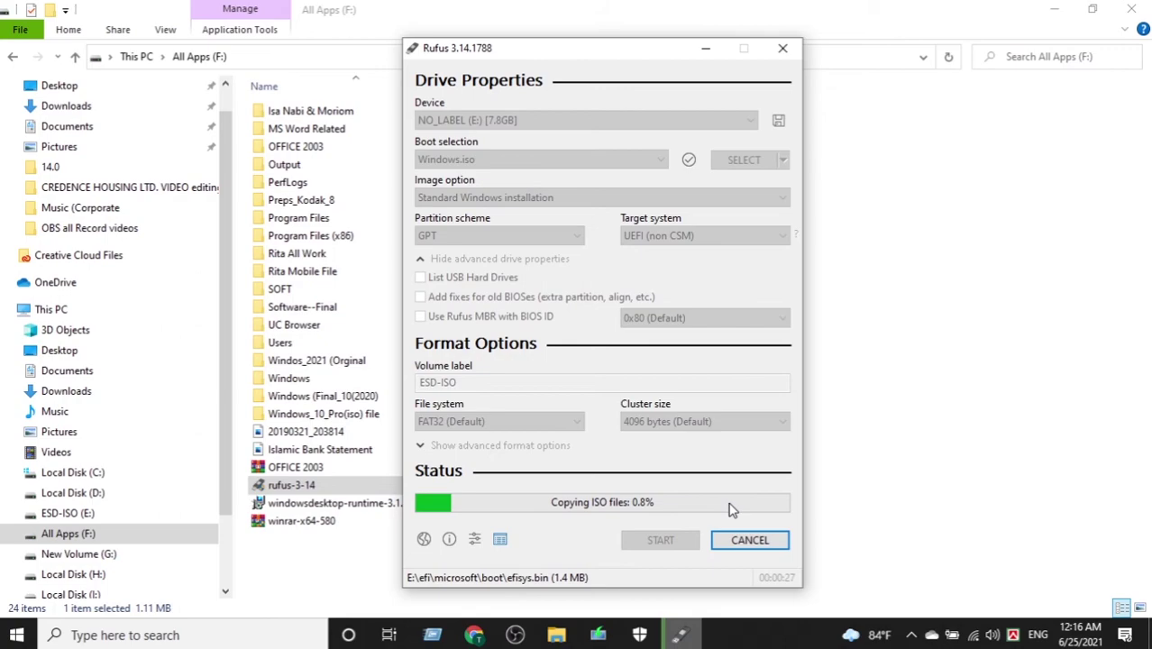
Cancel the ISO copy in progress and close Rufus
click(766, 543)
click(634, 377)
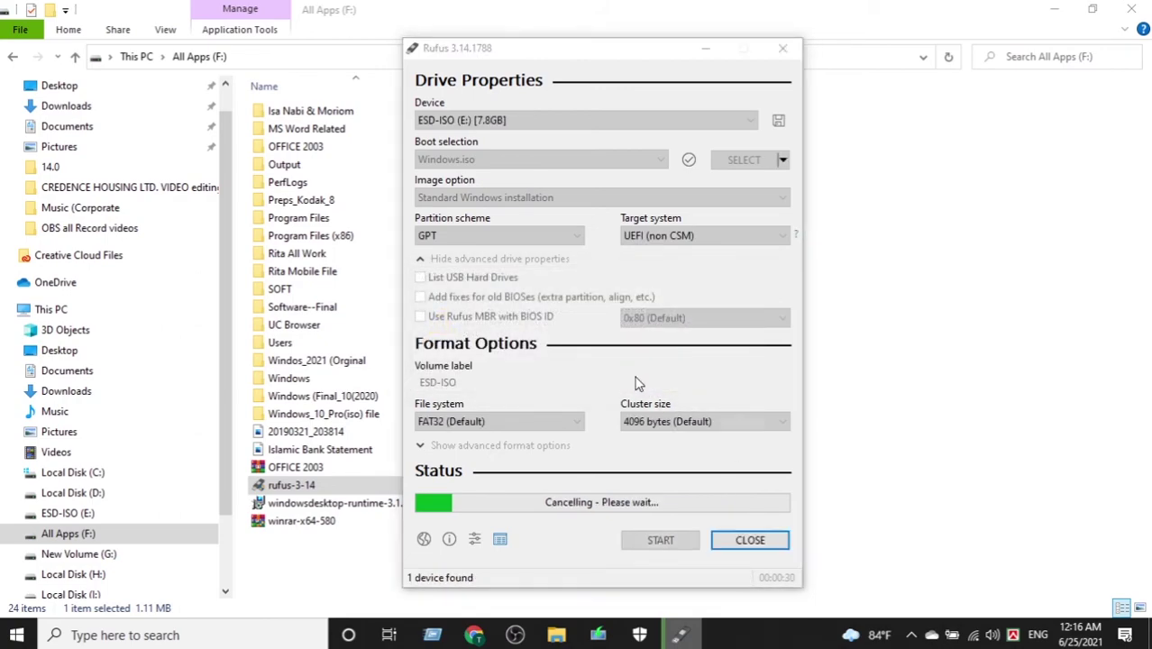
click(748, 323)
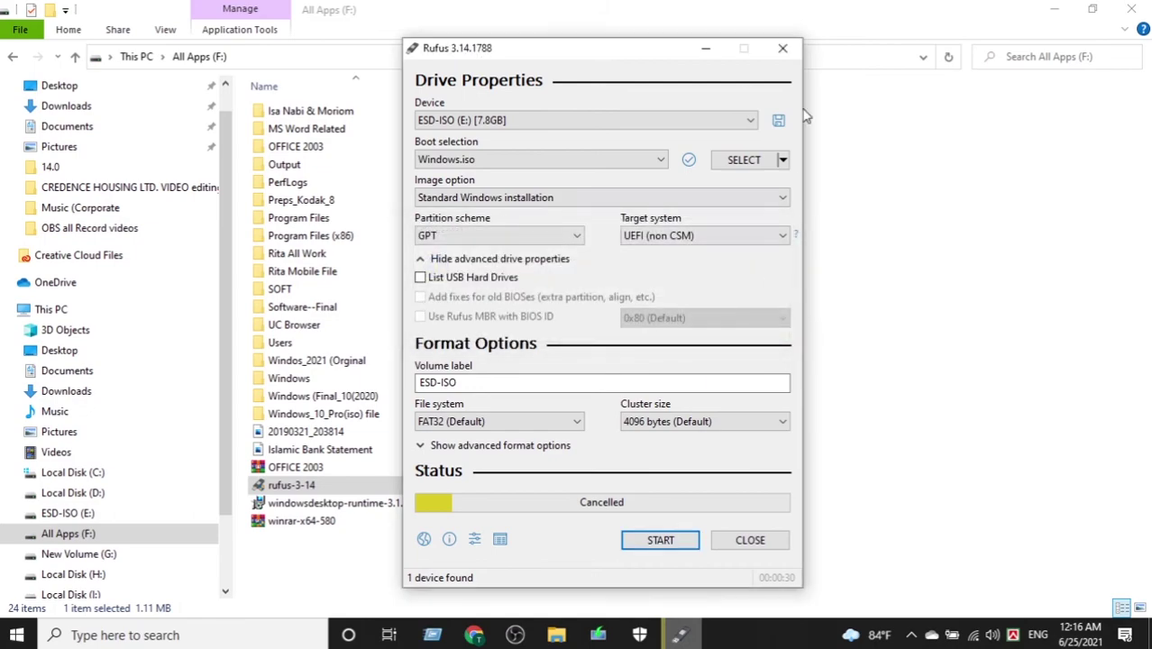
click(782, 48)
Switch to Chrome and examine the Google results on which key to press to boot from a Windows 10 USB drive
click(473, 634)
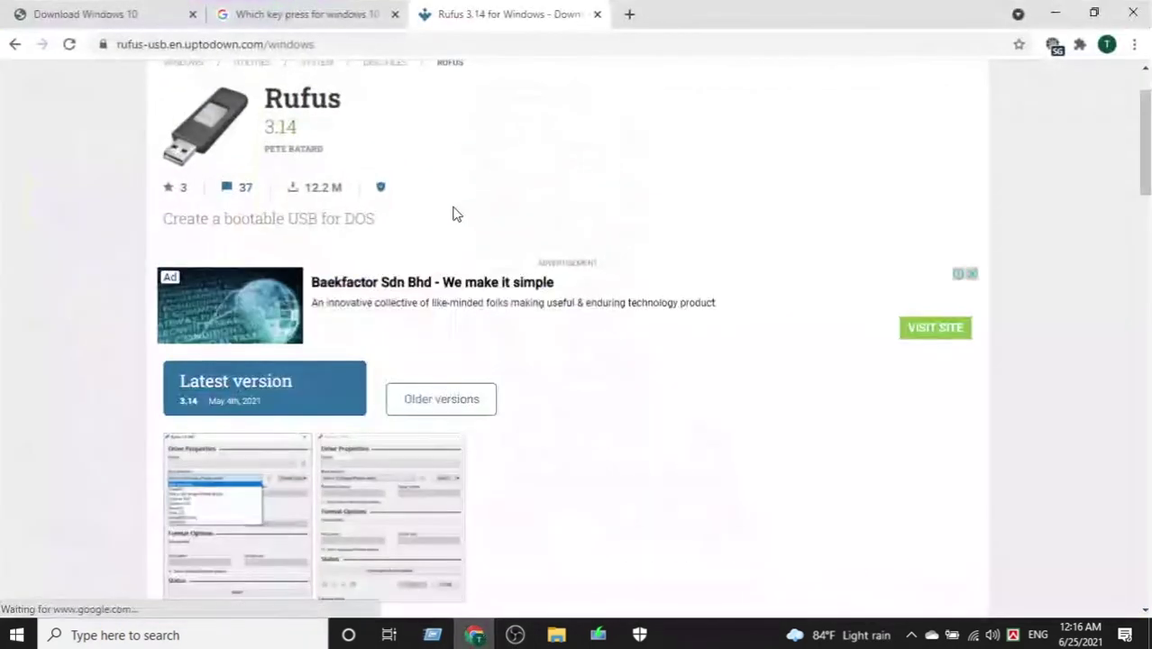
click(261, 9)
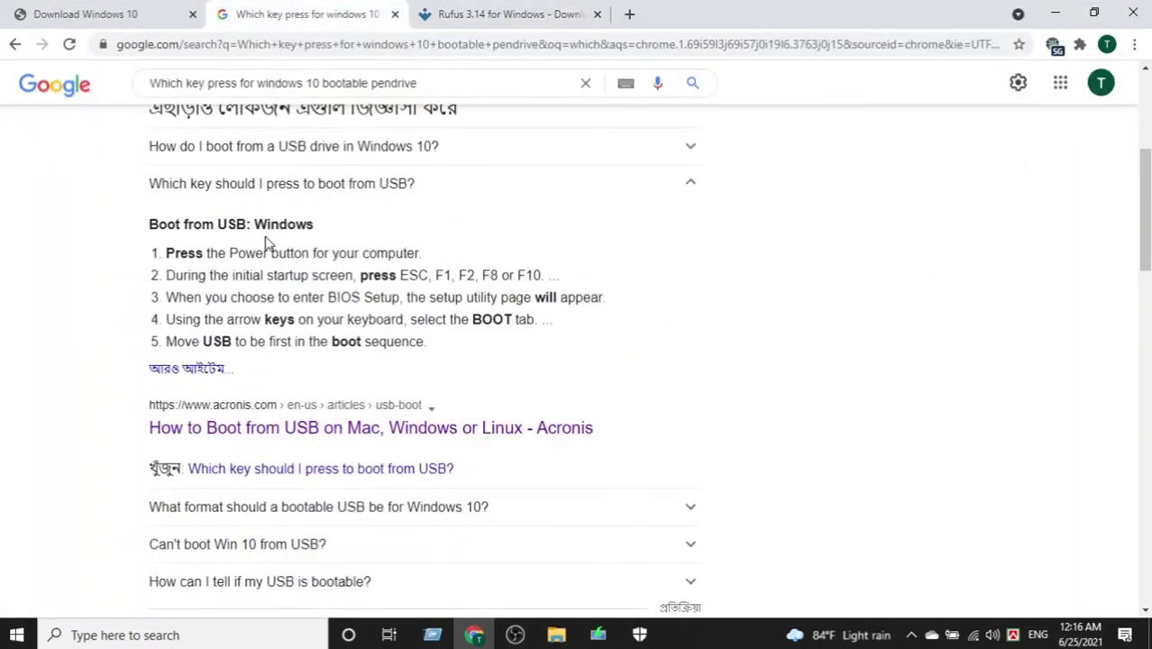
scroll(274, 230, down, 1)
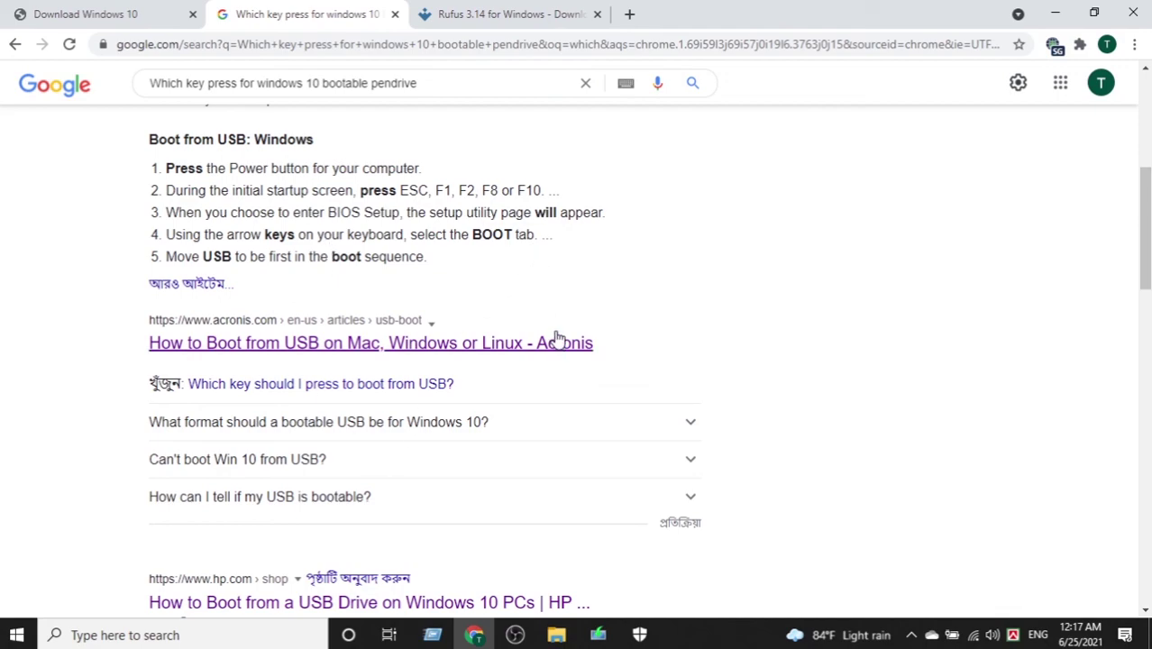
scroll(577, 333, down, 3)
scroll(553, 322, up, 3)
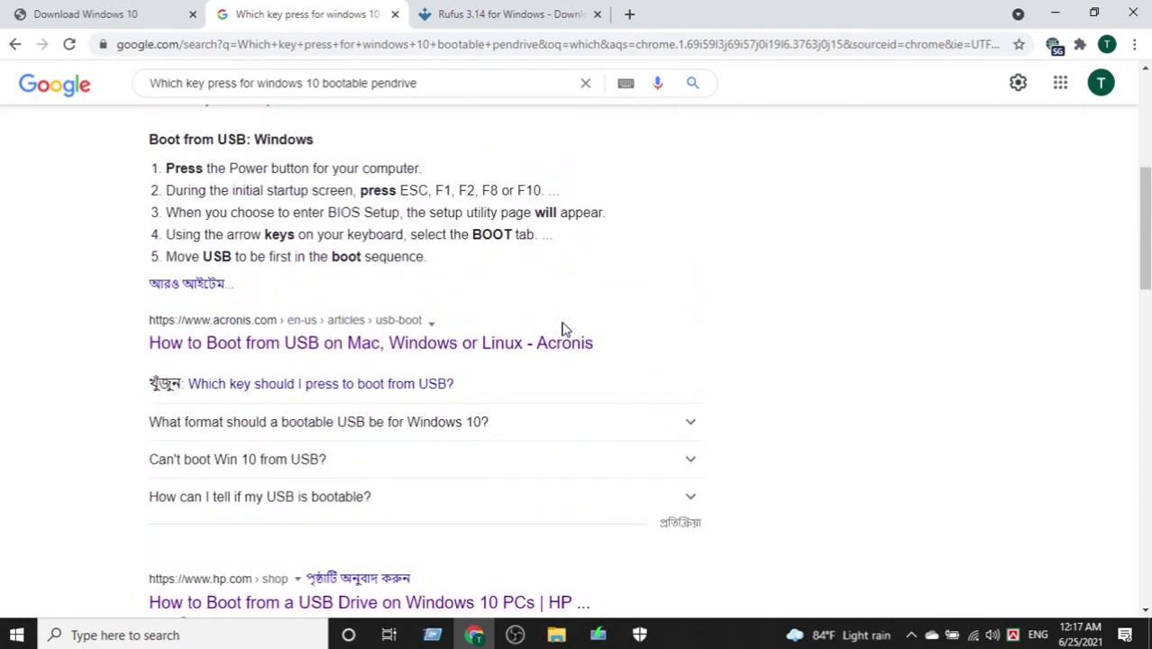